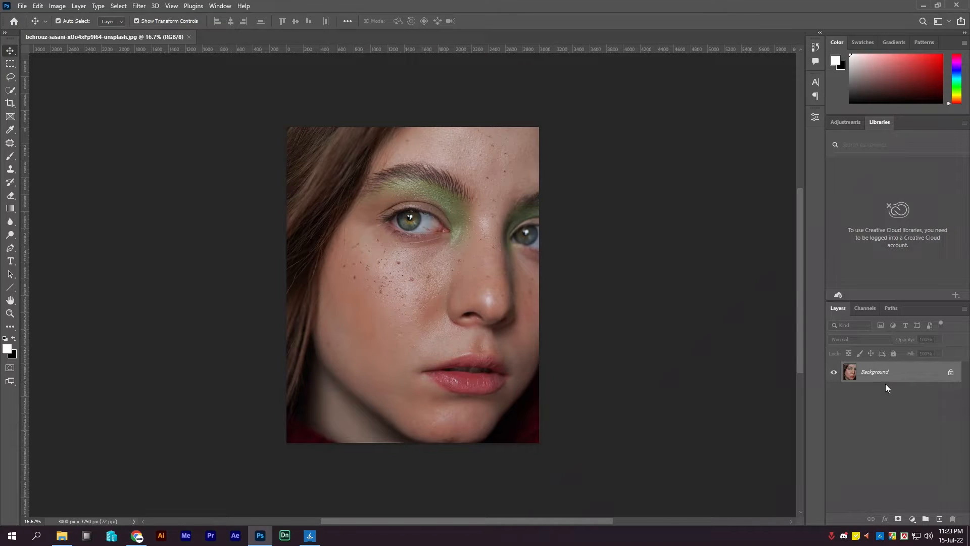
Duplicate the Background layer.
{"action": "left_click_drag", "start_coordinate": [913, 378], "coordinate": [939, 519]}
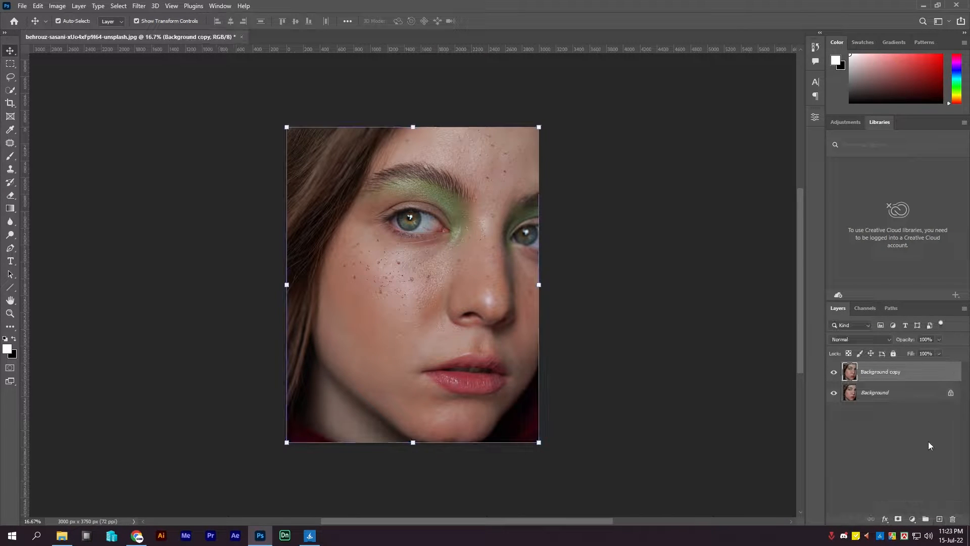
Close the Libraries and Adjustments panels and expand the toolbar to two columns.
{"action": "left_click", "coordinate": [964, 122]}
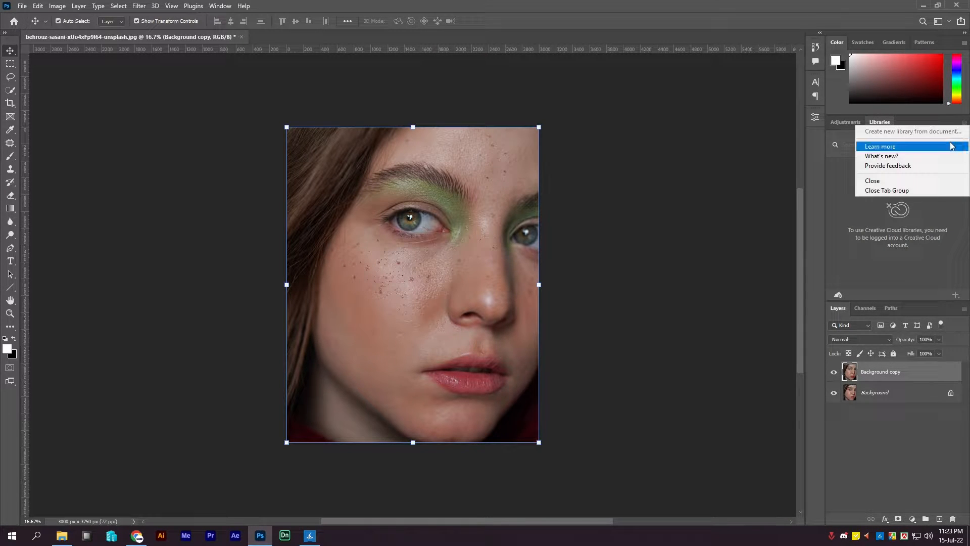
{"action": "left_click", "coordinate": [934, 182]}
{"action": "left_click", "coordinate": [963, 123]}
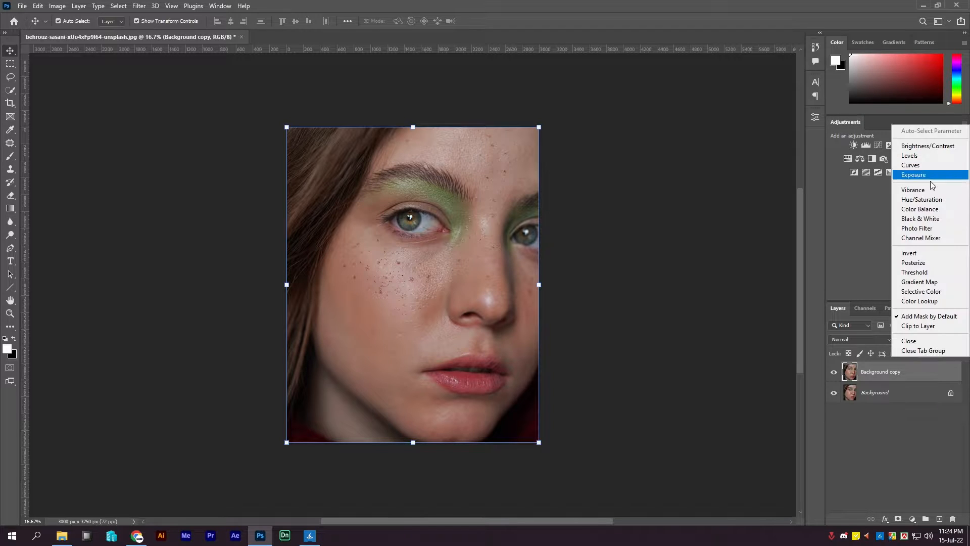
{"action": "left_click", "coordinate": [921, 327]}
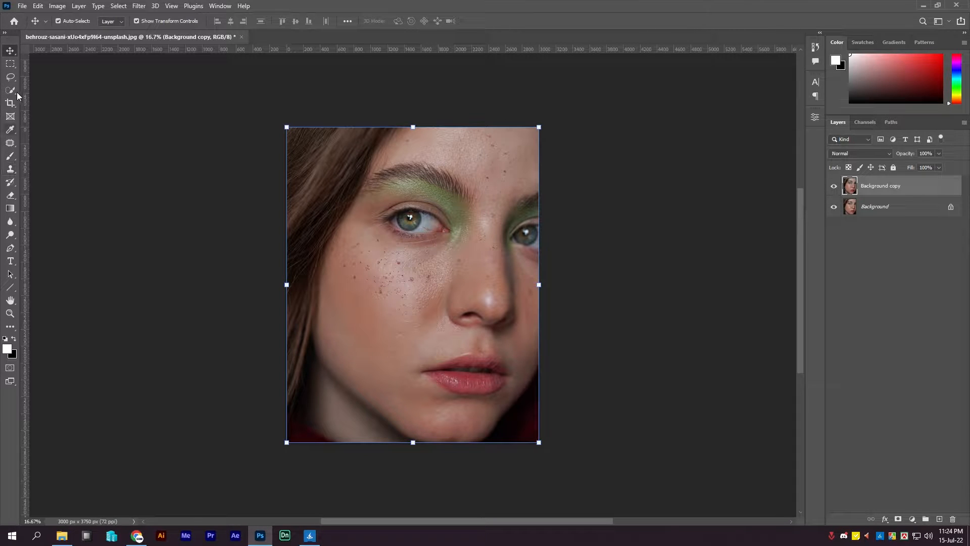
{"action": "left_click", "coordinate": [5, 32]}
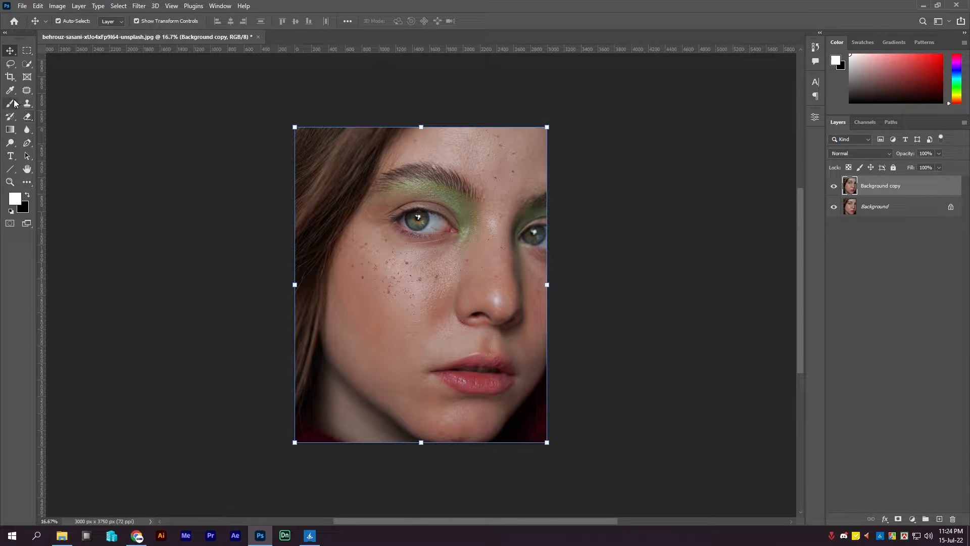
Use the Patch tool to replace the larger moles on the outer cheek with clean neighbouring skin.
{"action": "left_click", "coordinate": [27, 91]}
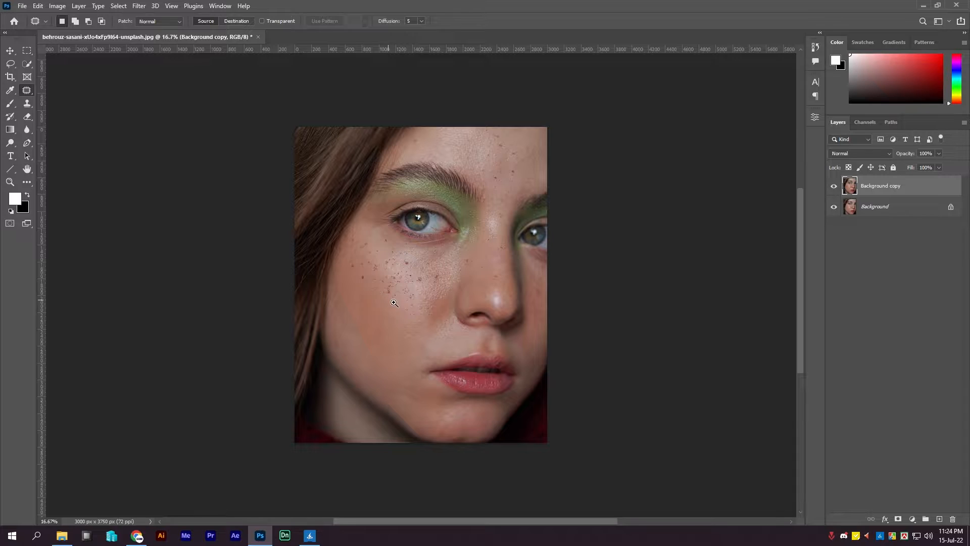
{"action": "left_click_drag", "start_coordinate": [394, 302], "coordinate": [434, 316]}
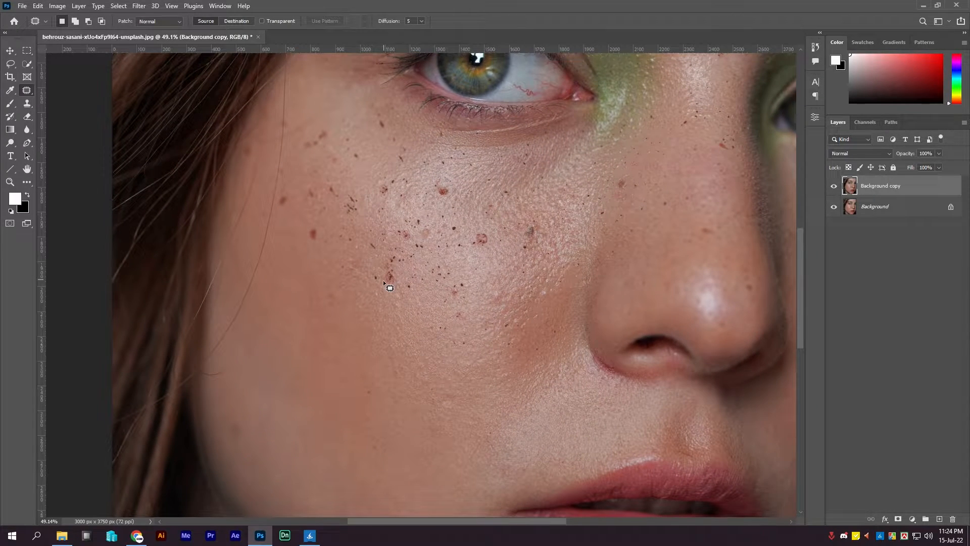
{"action": "mouse_move", "coordinate": [373, 273]}
{"action": "left_mouse_down"}
{"action": "mouse_move", "coordinate": [399, 286]}
{"action": "mouse_move", "coordinate": [396, 269]}
{"action": "mouse_move", "coordinate": [383, 266]}
{"action": "mouse_move", "coordinate": [383, 307]}
{"action": "mouse_move", "coordinate": [405, 306]}
{"action": "left_mouse_up"}
{"action": "mouse_move", "coordinate": [309, 226]}
{"action": "left_mouse_down"}
{"action": "mouse_move", "coordinate": [321, 241]}
{"action": "mouse_move", "coordinate": [314, 232]}
{"action": "mouse_move", "coordinate": [318, 268]}
{"action": "left_mouse_up"}
{"action": "left_click_drag", "start_coordinate": [283, 210], "coordinate": [288, 193]}
{"action": "mouse_move", "coordinate": [302, 148]}
{"action": "left_mouse_down"}
{"action": "mouse_move", "coordinate": [329, 131]}
{"action": "mouse_move", "coordinate": [325, 146]}
{"action": "mouse_move", "coordinate": [303, 154]}
{"action": "left_mouse_up"}
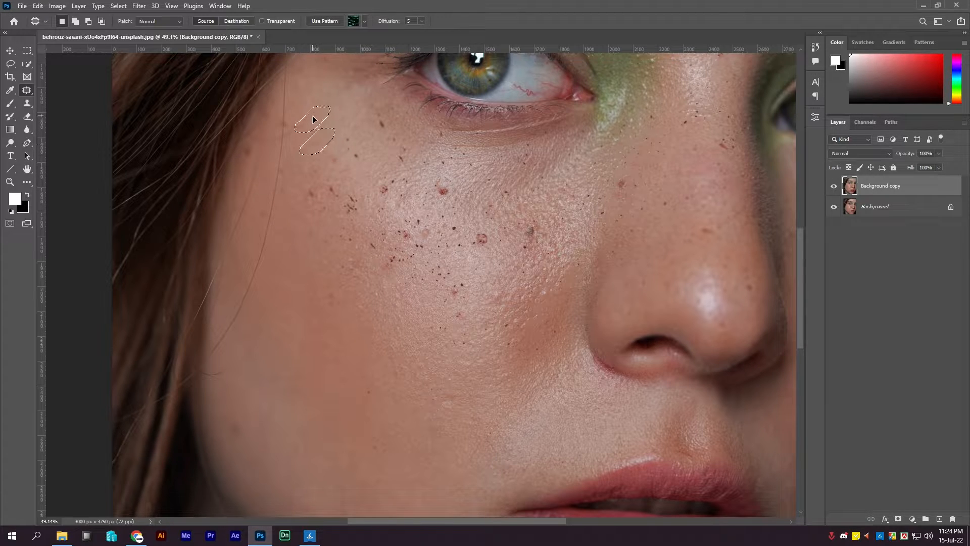
{"action": "left_click_drag", "start_coordinate": [313, 116], "coordinate": [311, 114]}
{"action": "key", "text": "ctrl+d"}
Patch out the smaller freckles along the outer cheekbone and clear the selection.
{"action": "mouse_move", "coordinate": [306, 189]}
{"action": "left_mouse_down"}
{"action": "mouse_move", "coordinate": [324, 187]}
{"action": "mouse_move", "coordinate": [309, 188]}
{"action": "left_mouse_up"}
{"action": "left_click_drag", "start_coordinate": [316, 195], "coordinate": [302, 229]}
{"action": "key", "text": "ctrl+d"}
{"action": "mouse_move", "coordinate": [331, 183]}
{"action": "left_mouse_down"}
{"action": "mouse_move", "coordinate": [322, 202]}
{"action": "mouse_move", "coordinate": [337, 202]}
{"action": "mouse_move", "coordinate": [342, 188]}
{"action": "mouse_move", "coordinate": [306, 210]}
{"action": "mouse_move", "coordinate": [346, 219]}
{"action": "mouse_move", "coordinate": [363, 205]}
{"action": "mouse_move", "coordinate": [360, 186]}
{"action": "mouse_move", "coordinate": [350, 189]}
{"action": "mouse_move", "coordinate": [366, 171]}
{"action": "left_mouse_up"}
{"action": "key", "text": "ctrl+d"}
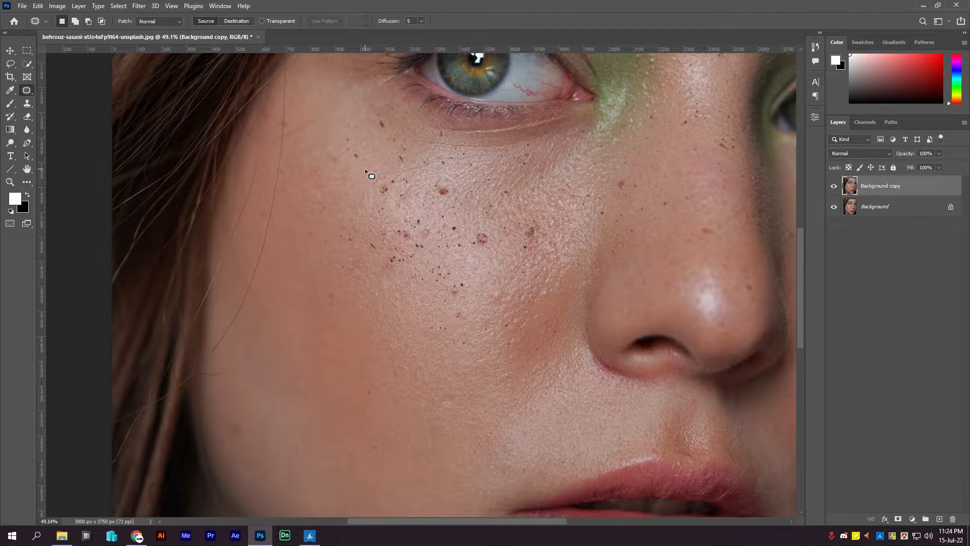
{"action": "mouse_move", "coordinate": [323, 203]}
{"action": "left_mouse_down"}
{"action": "mouse_move", "coordinate": [340, 239]}
{"action": "mouse_move", "coordinate": [351, 243]}
{"action": "mouse_move", "coordinate": [354, 231]}
{"action": "mouse_move", "coordinate": [341, 262]}
{"action": "mouse_move", "coordinate": [376, 254]}
{"action": "mouse_move", "coordinate": [381, 241]}
{"action": "mouse_move", "coordinate": [375, 267]}
{"action": "mouse_move", "coordinate": [404, 255]}
{"action": "left_mouse_up"}
{"action": "key", "text": "ctrl+d"}
Patch out the three prominent moles on the middle of the cheek and the spots beside the nose bridge.
{"action": "left_click_drag", "start_coordinate": [438, 202], "coordinate": [443, 187]}
{"action": "left_click_drag", "start_coordinate": [444, 195], "coordinate": [451, 202]}
{"action": "left_click_drag", "start_coordinate": [479, 231], "coordinate": [483, 232]}
{"action": "mouse_move", "coordinate": [483, 239]}
{"action": "left_mouse_down"}
{"action": "mouse_move", "coordinate": [491, 223]}
{"action": "mouse_move", "coordinate": [531, 256]}
{"action": "left_mouse_up"}
{"action": "left_click_drag", "start_coordinate": [530, 222], "coordinate": [536, 224]}
{"action": "left_click_drag", "start_coordinate": [529, 231], "coordinate": [530, 158]}
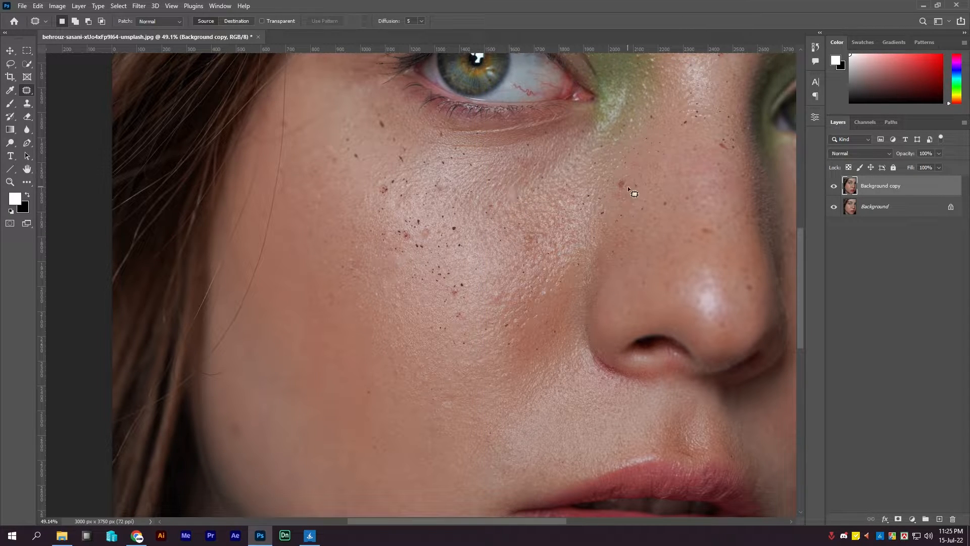
{"action": "left_click_drag", "start_coordinate": [677, 117], "coordinate": [689, 134]}
{"action": "key", "text": "ctrl+d"}
Patch out the clustered freckles in the shiny central area of the cheek.
{"action": "mouse_move", "coordinate": [480, 257]}
{"action": "left_mouse_down"}
{"action": "mouse_move", "coordinate": [443, 306]}
{"action": "mouse_move", "coordinate": [481, 268]}
{"action": "left_mouse_up"}
{"action": "left_click_drag", "start_coordinate": [455, 223], "coordinate": [466, 236]}
{"action": "left_click_drag", "start_coordinate": [458, 240], "coordinate": [462, 244]}
{"action": "mouse_move", "coordinate": [460, 245]}
{"action": "left_mouse_down"}
{"action": "mouse_move", "coordinate": [473, 244]}
{"action": "mouse_move", "coordinate": [430, 231]}
{"action": "mouse_move", "coordinate": [439, 235]}
{"action": "left_mouse_up"}
{"action": "mouse_move", "coordinate": [385, 185]}
{"action": "left_mouse_down"}
{"action": "mouse_move", "coordinate": [393, 192]}
{"action": "mouse_move", "coordinate": [387, 185]}
{"action": "left_mouse_up"}
{"action": "left_click_drag", "start_coordinate": [384, 191], "coordinate": [377, 190]}
{"action": "left_click_drag", "start_coordinate": [397, 175], "coordinate": [421, 187]}
{"action": "mouse_move", "coordinate": [403, 229]}
{"action": "left_mouse_down"}
{"action": "mouse_move", "coordinate": [396, 235]}
{"action": "mouse_move", "coordinate": [404, 228]}
{"action": "left_mouse_up"}
{"action": "left_click_drag", "start_coordinate": [406, 237], "coordinate": [438, 227]}
{"action": "left_click", "coordinate": [399, 246]}
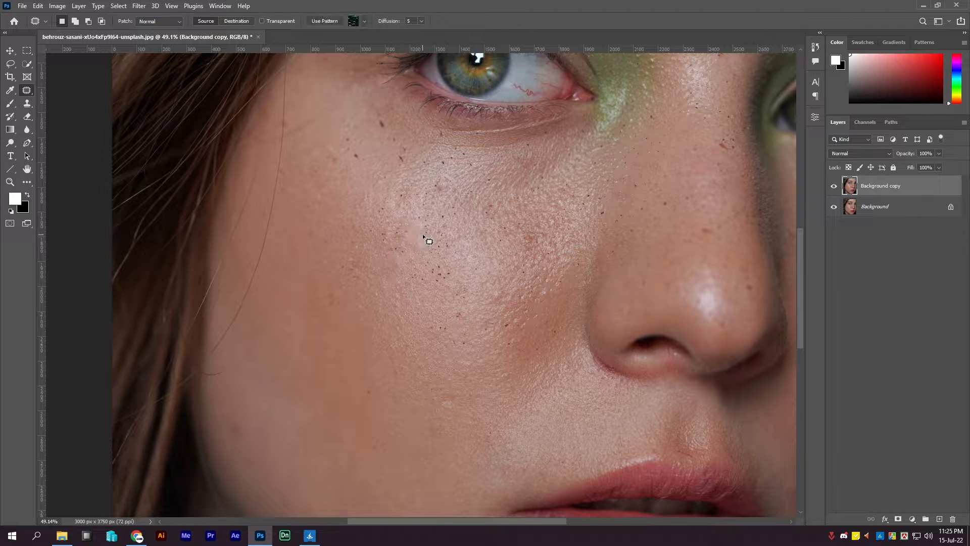
Patch out the spots on the upper cheek under the eye and beside the nose.
{"action": "mouse_move", "coordinate": [399, 147]}
{"action": "left_mouse_down"}
{"action": "mouse_move", "coordinate": [407, 160]}
{"action": "mouse_move", "coordinate": [386, 163]}
{"action": "left_mouse_up"}
{"action": "left_click_drag", "start_coordinate": [354, 151], "coordinate": [357, 152]}
{"action": "mouse_move", "coordinate": [463, 227]}
{"action": "left_mouse_down"}
{"action": "mouse_move", "coordinate": [420, 216]}
{"action": "mouse_move", "coordinate": [355, 243]}
{"action": "left_mouse_up"}
{"action": "mouse_move", "coordinate": [603, 152]}
{"action": "left_mouse_down"}
{"action": "mouse_move", "coordinate": [612, 147]}
{"action": "mouse_move", "coordinate": [596, 161]}
{"action": "left_mouse_up"}
{"action": "key", "text": "ctrl+d"}
Patch out the blemishes across the forehead and between the eyebrows.
{"action": "left_click_drag", "start_coordinate": [603, 152], "coordinate": [437, 282]}
{"action": "left_click_drag", "start_coordinate": [437, 107], "coordinate": [414, 259]}
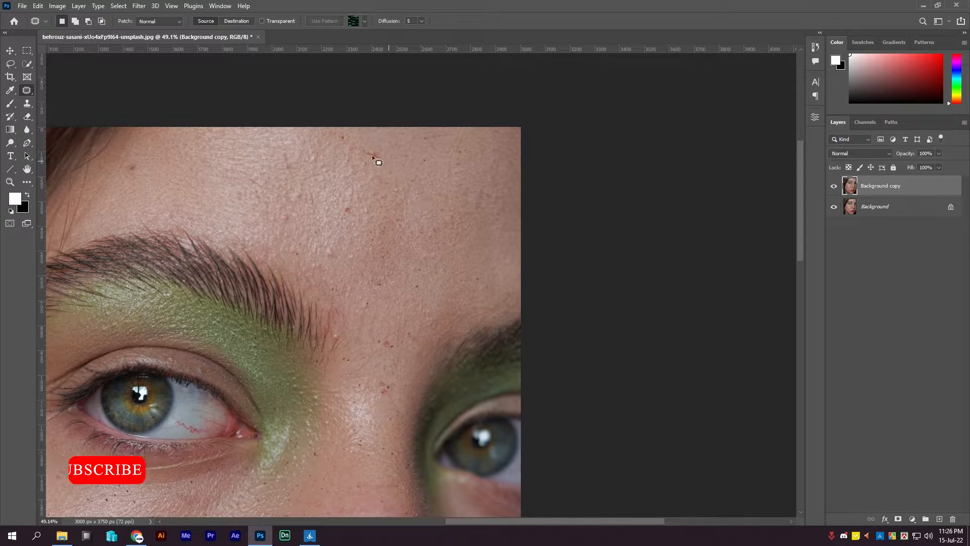
{"action": "left_click_drag", "start_coordinate": [345, 206], "coordinate": [349, 207]}
{"action": "mouse_move", "coordinate": [347, 210]}
{"action": "left_mouse_down"}
{"action": "mouse_move", "coordinate": [368, 253]}
{"action": "mouse_move", "coordinate": [343, 218]}
{"action": "left_mouse_up"}
{"action": "left_click_drag", "start_coordinate": [272, 222], "coordinate": [326, 228]}
{"action": "left_click_drag", "start_coordinate": [188, 131], "coordinate": [191, 129]}
{"action": "mouse_move", "coordinate": [417, 328]}
{"action": "left_mouse_down"}
{"action": "mouse_move", "coordinate": [417, 238]}
{"action": "mouse_move", "coordinate": [445, 226]}
{"action": "left_mouse_up"}
{"action": "left_click_drag", "start_coordinate": [448, 218], "coordinate": [454, 201]}
{"action": "left_click_drag", "start_coordinate": [442, 261], "coordinate": [444, 258]}
{"action": "left_click_drag", "start_coordinate": [446, 264], "coordinate": [456, 273]}
Patch out the moles on the bridge and tip of the nose.
{"action": "left_click_drag", "start_coordinate": [474, 333], "coordinate": [421, 146]}
{"action": "left_click_drag", "start_coordinate": [372, 249], "coordinate": [385, 247]}
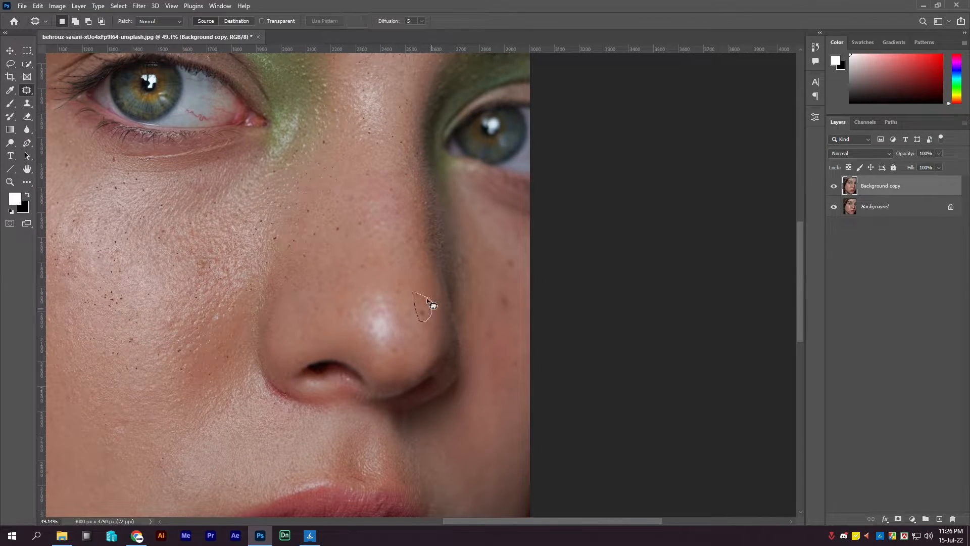
{"action": "left_click_drag", "start_coordinate": [426, 300], "coordinate": [411, 297]}
{"action": "key", "text": "ctrl+d"}
{"action": "left_click_drag", "start_coordinate": [403, 295], "coordinate": [406, 239]}
Patch out a remaining blemish on the near cheek and the mole on the far cheek beyond the nose.
{"action": "left_click_drag", "start_coordinate": [215, 221], "coordinate": [208, 200]}
{"action": "left_click_drag", "start_coordinate": [207, 211], "coordinate": [223, 206]}
{"action": "key", "text": "ctrl+d"}
{"action": "left_click_drag", "start_coordinate": [510, 238], "coordinate": [384, 254]}
{"action": "left_click_drag", "start_coordinate": [379, 256], "coordinate": [392, 251]}
{"action": "key", "text": "ctrl+d"}
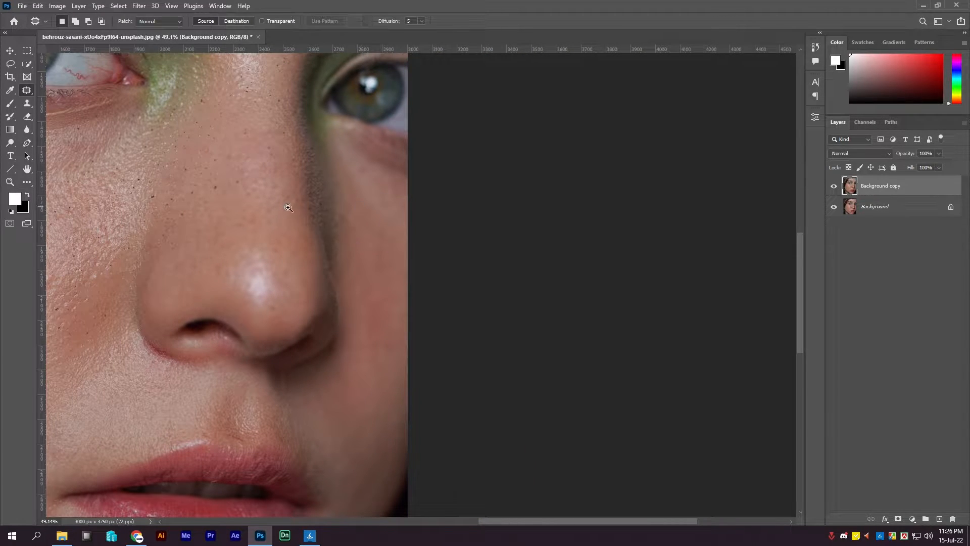
Duplicate the hand-patched Background copy layer.
{"action": "scroll", "coordinate": [293, 214], "scroll_direction": "down", "scroll_amount": 3}
{"action": "scroll", "coordinate": [320, 253], "scroll_direction": "down", "scroll_amount": 6}
{"action": "left_click_drag", "start_coordinate": [288, 224], "coordinate": [437, 264]}
{"action": "scroll", "coordinate": [437, 264], "scroll_direction": "up", "scroll_amount": 2}
{"action": "left_click_drag", "start_coordinate": [889, 188], "coordinate": [939, 519]}
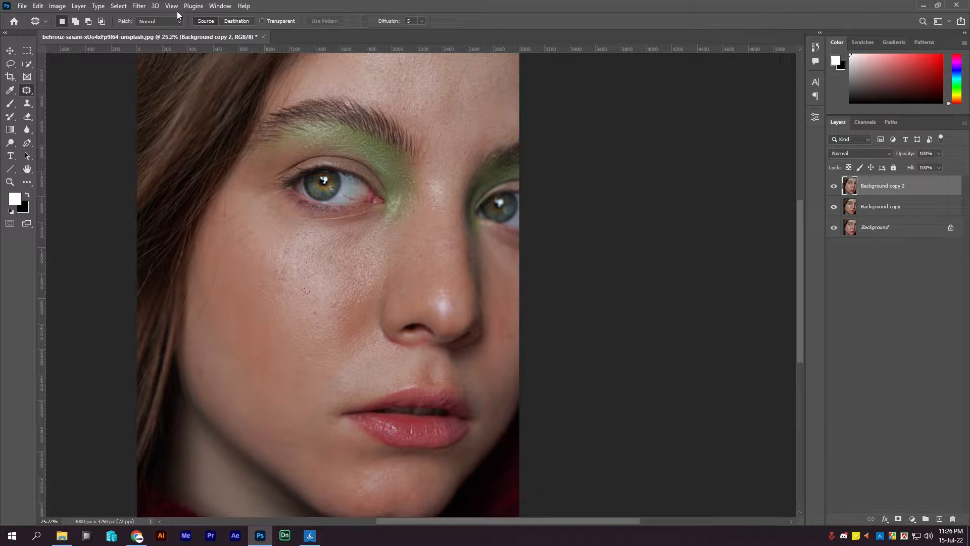
Apply the Retouch4me Heal filter to the new copy with Sensitivity 100 and High Resolution enabled.
{"action": "left_click", "coordinate": [139, 6]}
{"action": "mouse_move", "coordinate": [158, 238]}
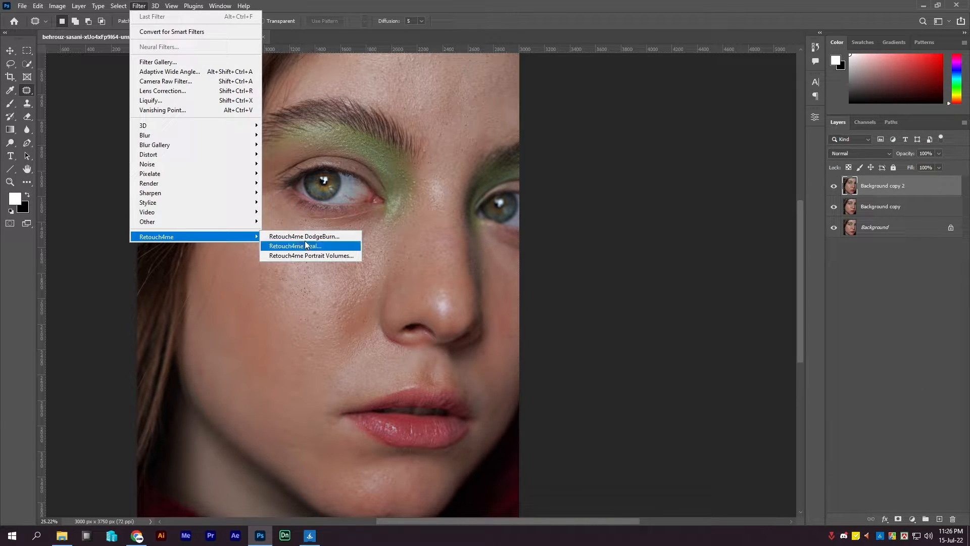
{"action": "left_click", "coordinate": [330, 248]}
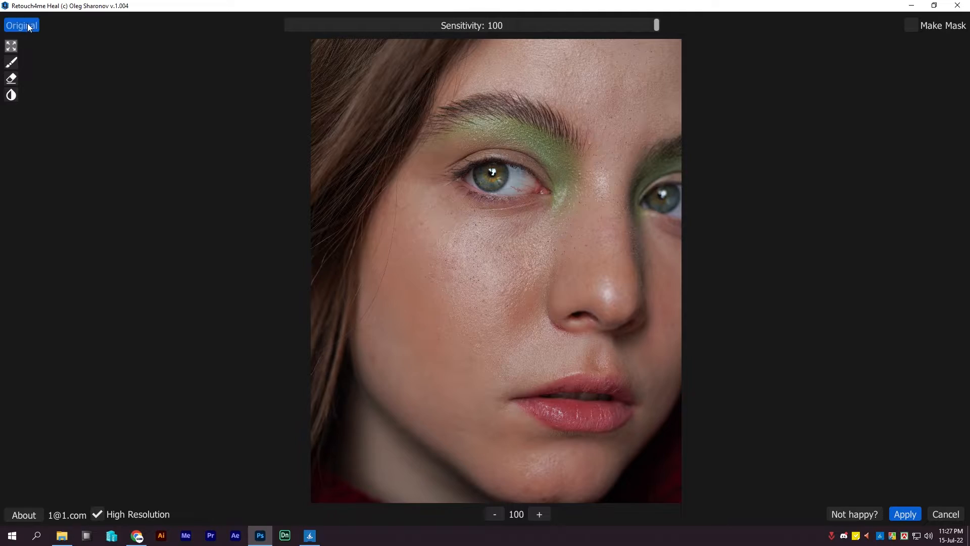
{"action": "left_click", "coordinate": [905, 512]}
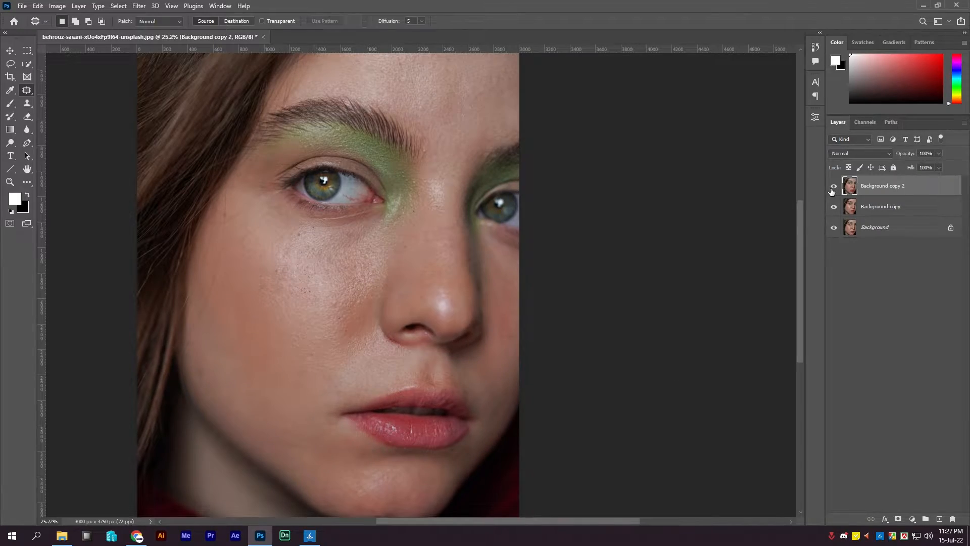
Patch out the cluster of small dark specks left on the middle of the cheek.
{"action": "scroll", "coordinate": [311, 278], "scroll_direction": "up", "scroll_amount": 4}
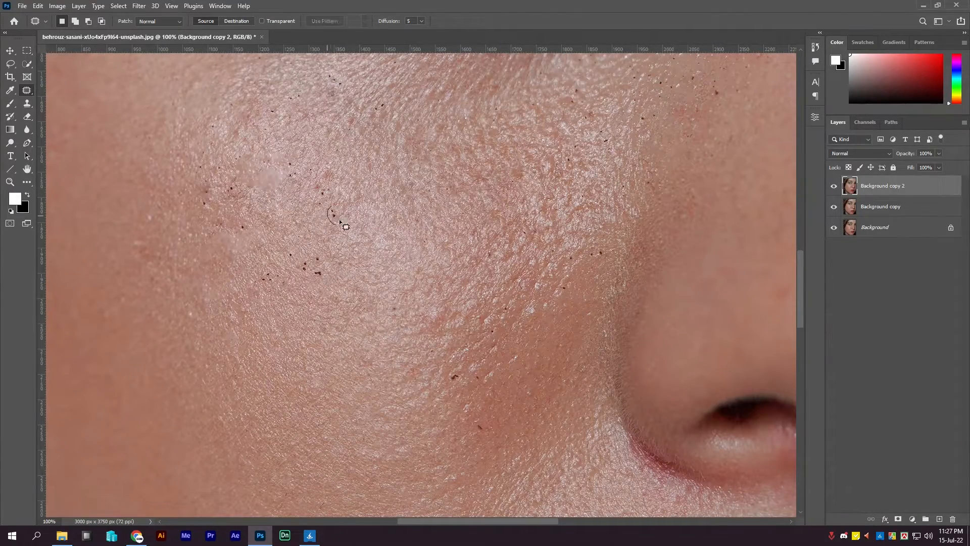
{"action": "left_click_drag", "start_coordinate": [305, 264], "coordinate": [291, 283]}
{"action": "mouse_move", "coordinate": [238, 225]}
{"action": "left_mouse_down"}
{"action": "mouse_move", "coordinate": [293, 286]}
{"action": "mouse_move", "coordinate": [264, 251]}
{"action": "left_mouse_up"}
{"action": "left_click_drag", "start_coordinate": [259, 253], "coordinate": [247, 254]}
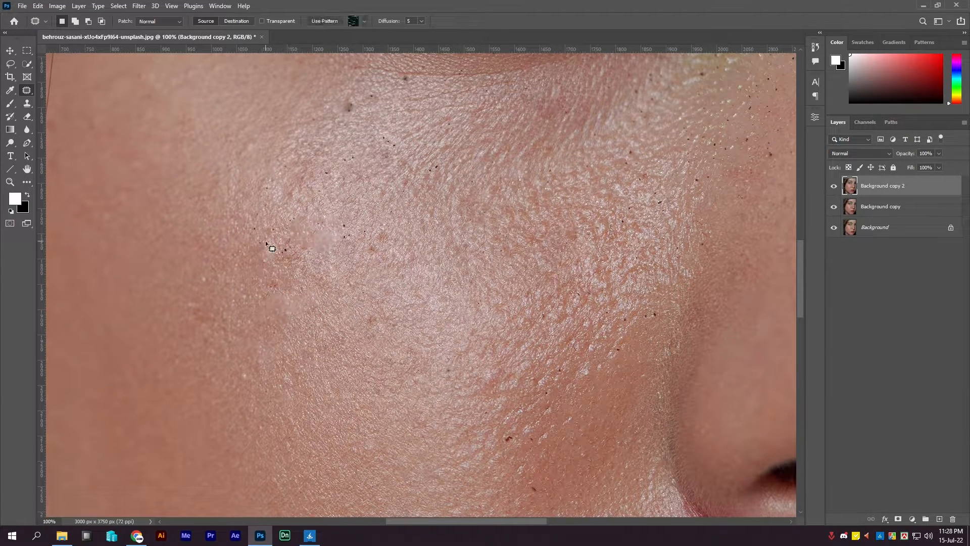
Patch out the remaining dark specks on the upper cheek below the eye.
{"action": "left_click_drag", "start_coordinate": [348, 107], "coordinate": [317, 174]}
{"action": "left_click_drag", "start_coordinate": [318, 167], "coordinate": [343, 161]}
{"action": "left_click_drag", "start_coordinate": [372, 143], "coordinate": [375, 146]}
{"action": "left_click_drag", "start_coordinate": [373, 146], "coordinate": [387, 154]}
{"action": "left_click_drag", "start_coordinate": [419, 111], "coordinate": [417, 129]}
{"action": "left_click_drag", "start_coordinate": [407, 231], "coordinate": [373, 244]}
{"action": "mouse_move", "coordinate": [356, 202]}
{"action": "left_mouse_down"}
{"action": "mouse_move", "coordinate": [361, 215]}
{"action": "mouse_move", "coordinate": [314, 235]}
{"action": "left_mouse_up"}
{"action": "left_click_drag", "start_coordinate": [298, 236], "coordinate": [299, 239]}
{"action": "left_click_drag", "start_coordinate": [296, 240], "coordinate": [294, 253]}
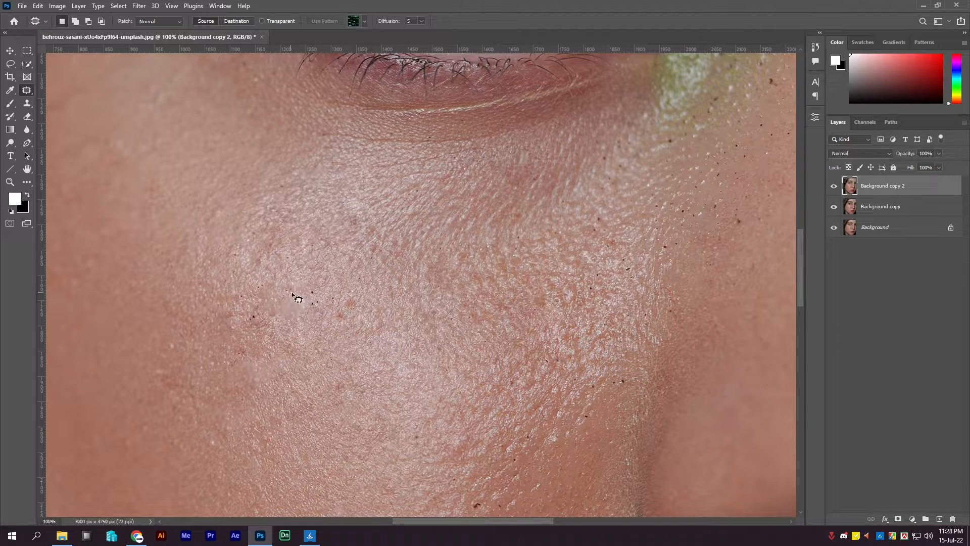
Patch out the tiny dark specks toward the outer side of the shiny cheek area.
{"action": "left_click", "coordinate": [295, 291]}
{"action": "left_click", "coordinate": [456, 199]}
{"action": "left_click_drag", "start_coordinate": [309, 289], "coordinate": [311, 290]}
{"action": "left_click_drag", "start_coordinate": [312, 292], "coordinate": [258, 315]}
{"action": "left_click_drag", "start_coordinate": [254, 317], "coordinate": [258, 321]}
{"action": "left_click_drag", "start_coordinate": [237, 250], "coordinate": [238, 253]}
{"action": "left_click_drag", "start_coordinate": [235, 255], "coordinate": [270, 278]}
{"action": "left_click_drag", "start_coordinate": [243, 291], "coordinate": [253, 299]}
{"action": "left_click_drag", "start_coordinate": [241, 352], "coordinate": [276, 349]}
Patch out more small specks farther across the cheek in close-up.
{"action": "scroll", "coordinate": [276, 349], "scroll_direction": "down", "scroll_amount": 4}
{"action": "scroll", "coordinate": [371, 392], "scroll_direction": "up", "scroll_amount": 6}
{"action": "left_click_drag", "start_coordinate": [331, 312], "coordinate": [360, 313]}
{"action": "left_click_drag", "start_coordinate": [365, 374], "coordinate": [372, 376]}
{"action": "left_click_drag", "start_coordinate": [368, 377], "coordinate": [383, 362]}
{"action": "left_click_drag", "start_coordinate": [261, 230], "coordinate": [267, 231]}
{"action": "mouse_move", "coordinate": [390, 230]}
{"action": "left_mouse_down"}
{"action": "mouse_move", "coordinate": [401, 225]}
{"action": "mouse_move", "coordinate": [393, 228]}
{"action": "left_mouse_up"}
{"action": "left_click_drag", "start_coordinate": [397, 233], "coordinate": [393, 257]}
Patch out the small dark specks where the cheek meets the side of the nose.
{"action": "left_click_drag", "start_coordinate": [389, 168], "coordinate": [271, 238]}
{"action": "mouse_move", "coordinate": [364, 124]}
{"action": "left_mouse_down"}
{"action": "mouse_move", "coordinate": [328, 271]}
{"action": "mouse_move", "coordinate": [320, 265]}
{"action": "left_mouse_up"}
{"action": "mouse_move", "coordinate": [323, 265]}
{"action": "left_mouse_down"}
{"action": "mouse_move", "coordinate": [334, 249]}
{"action": "mouse_move", "coordinate": [362, 243]}
{"action": "left_mouse_up"}
{"action": "left_click_drag", "start_coordinate": [368, 243], "coordinate": [379, 244]}
{"action": "key", "text": "ctrl+d"}
{"action": "left_click_drag", "start_coordinate": [355, 197], "coordinate": [331, 259]}
{"action": "left_click_drag", "start_coordinate": [335, 257], "coordinate": [309, 237]}
{"action": "mouse_move", "coordinate": [272, 212]}
{"action": "left_mouse_down"}
{"action": "mouse_move", "coordinate": [390, 253]}
{"action": "mouse_move", "coordinate": [294, 254]}
{"action": "left_mouse_up"}
{"action": "mouse_move", "coordinate": [369, 195]}
{"action": "left_mouse_down"}
{"action": "mouse_move", "coordinate": [362, 203]}
{"action": "mouse_move", "coordinate": [348, 188]}
{"action": "left_mouse_up"}
{"action": "mouse_move", "coordinate": [347, 192]}
{"action": "left_mouse_down"}
{"action": "mouse_move", "coordinate": [319, 175]}
{"action": "mouse_move", "coordinate": [366, 168]}
{"action": "left_mouse_up"}
{"action": "left_click_drag", "start_coordinate": [365, 174], "coordinate": [354, 198]}
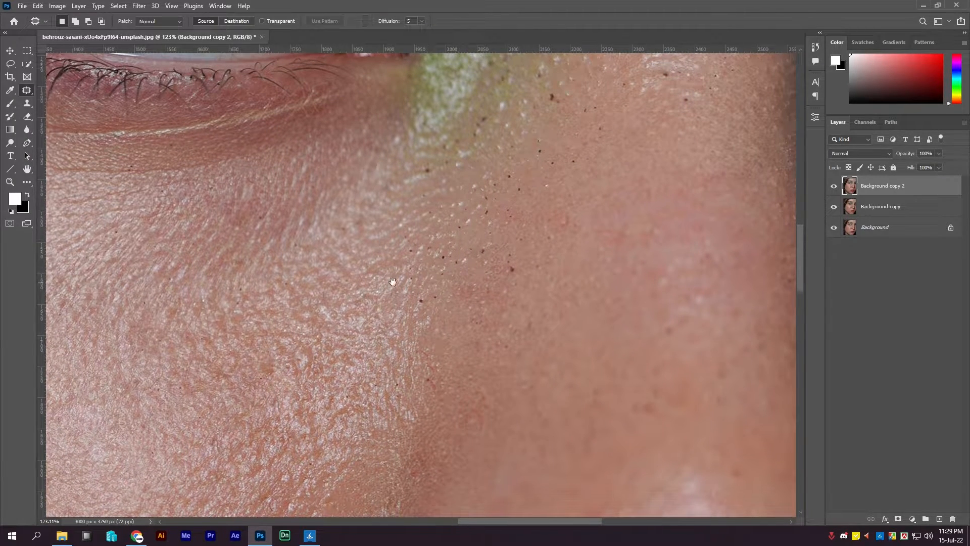
Patch out the dark specks around the green makeup at the inner eye corner and beside the nose bridge.
{"action": "left_click_drag", "start_coordinate": [521, 249], "coordinate": [460, 230]}
{"action": "left_click_drag", "start_coordinate": [419, 132], "coordinate": [375, 225]}
{"action": "left_click_drag", "start_coordinate": [448, 167], "coordinate": [460, 186]}
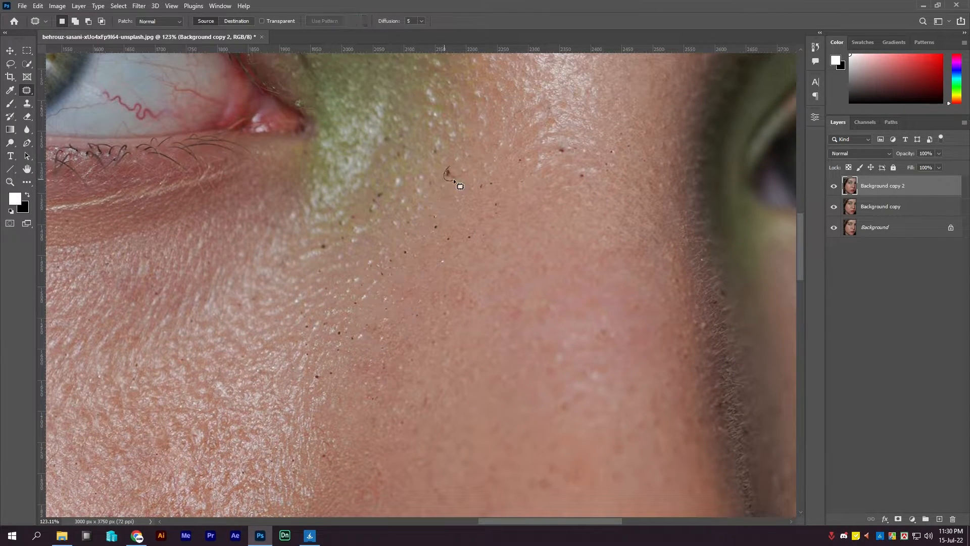
{"action": "left_click_drag", "start_coordinate": [380, 184], "coordinate": [356, 169]}
{"action": "left_click_drag", "start_coordinate": [338, 219], "coordinate": [358, 215]}
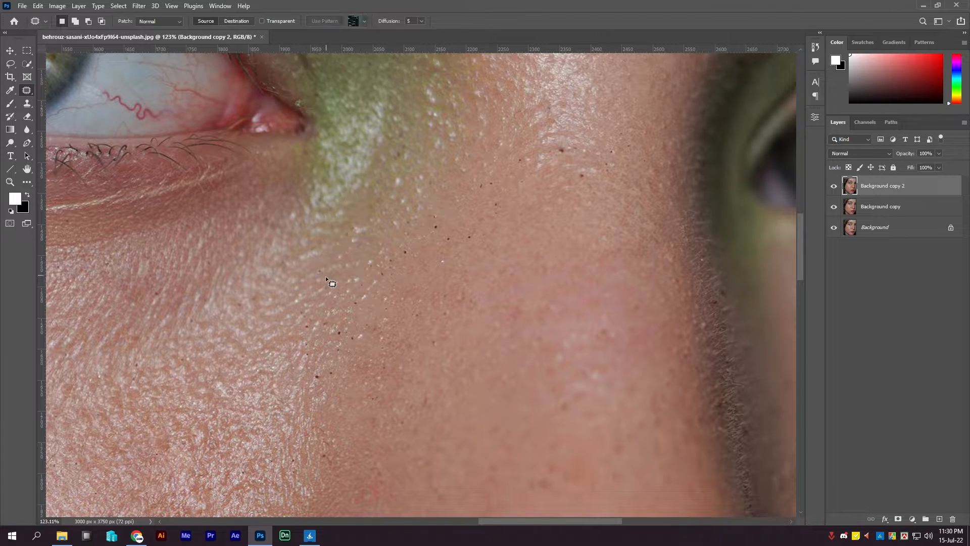
{"action": "left_click_drag", "start_coordinate": [326, 277], "coordinate": [290, 288]}
{"action": "left_click_drag", "start_coordinate": [522, 156], "coordinate": [545, 160]}
{"action": "key", "text": "ctrl+d"}
Patch out the fine specks along the upper side of the nose at high magnification.
{"action": "scroll", "coordinate": [581, 152], "scroll_direction": "down", "scroll_amount": 5}
{"action": "scroll", "coordinate": [439, 255], "scroll_direction": "up", "scroll_amount": 8}
{"action": "left_click_drag", "start_coordinate": [432, 226], "coordinate": [435, 225]}
{"action": "mouse_move", "coordinate": [436, 220]}
{"action": "left_mouse_down"}
{"action": "mouse_move", "coordinate": [442, 208]}
{"action": "mouse_move", "coordinate": [421, 218]}
{"action": "left_mouse_up"}
{"action": "left_click_drag", "start_coordinate": [306, 169], "coordinate": [308, 171]}
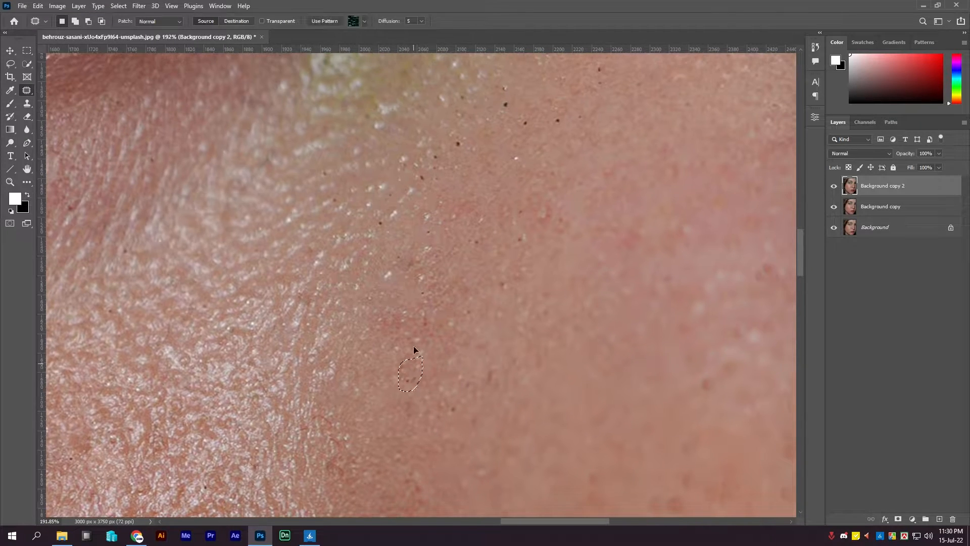
{"action": "left_click_drag", "start_coordinate": [411, 371], "coordinate": [415, 402]}
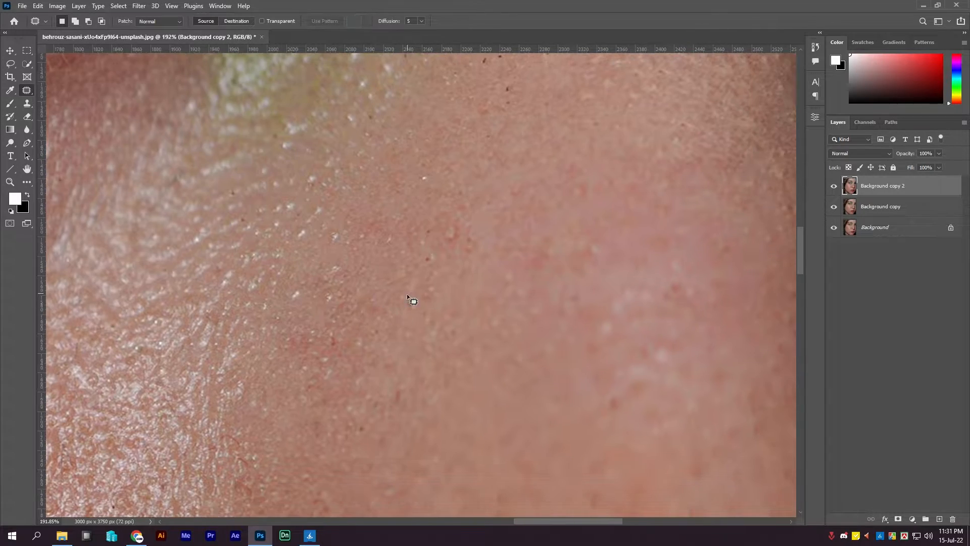
Patch out the specks on the nose bridge between the eyes and near the inner eyebrow.
{"action": "left_click_drag", "start_coordinate": [410, 299], "coordinate": [424, 304]}
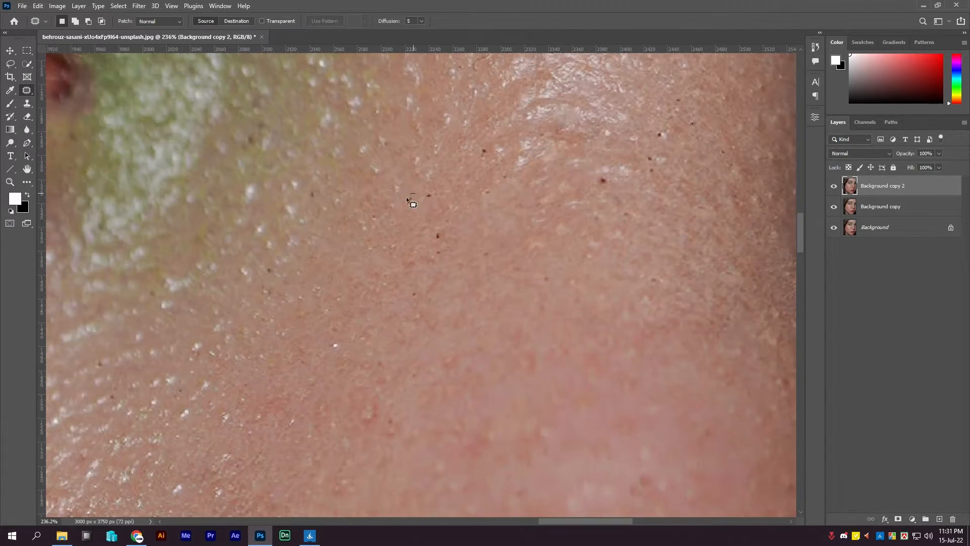
{"action": "left_click_drag", "start_coordinate": [435, 230], "coordinate": [445, 234]}
{"action": "left_click_drag", "start_coordinate": [445, 234], "coordinate": [450, 243]}
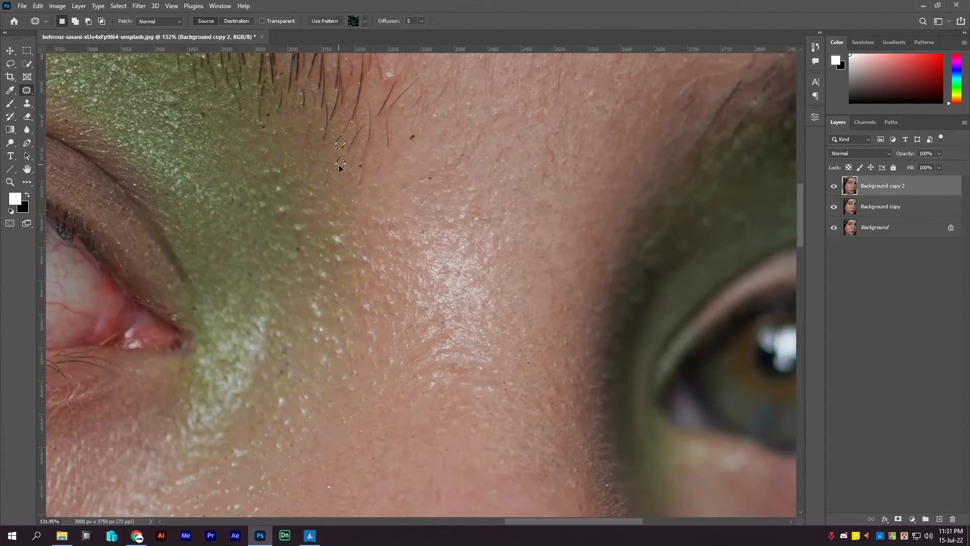
{"action": "left_click_drag", "start_coordinate": [411, 151], "coordinate": [411, 157]}
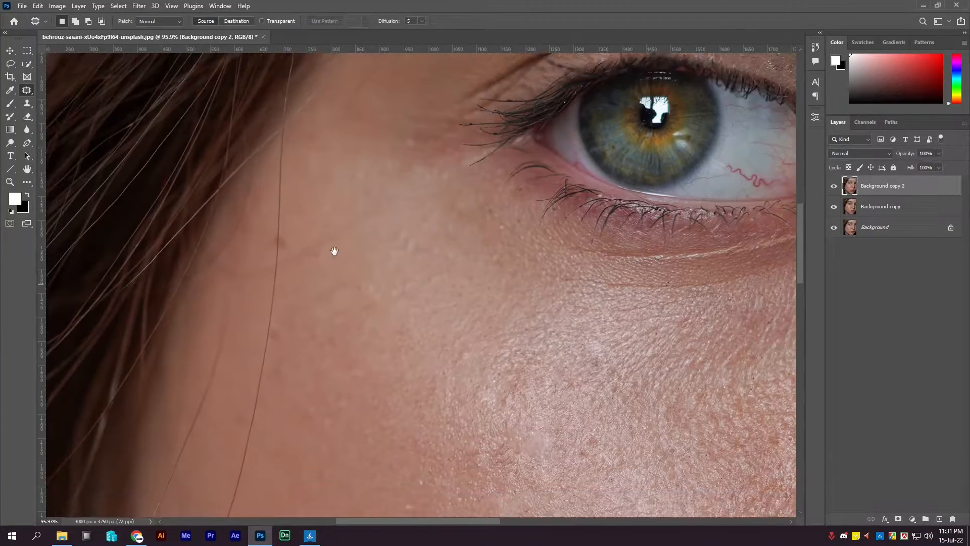
Patch the last small marks on the face, including those beside the inner end of the near eyebrow.
{"action": "left_click_drag", "start_coordinate": [301, 313], "coordinate": [314, 317]}
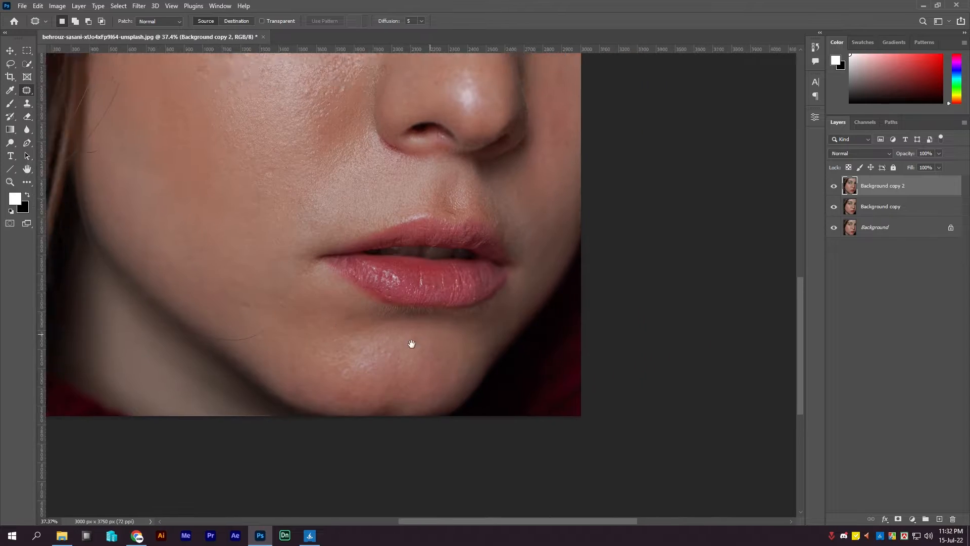
{"action": "left_click_drag", "start_coordinate": [419, 212], "coordinate": [419, 237]}
{"action": "mouse_move", "coordinate": [453, 231]}
{"action": "left_mouse_down"}
{"action": "mouse_move", "coordinate": [453, 249]}
{"action": "mouse_move", "coordinate": [462, 218]}
{"action": "mouse_move", "coordinate": [426, 223]}
{"action": "left_mouse_up"}
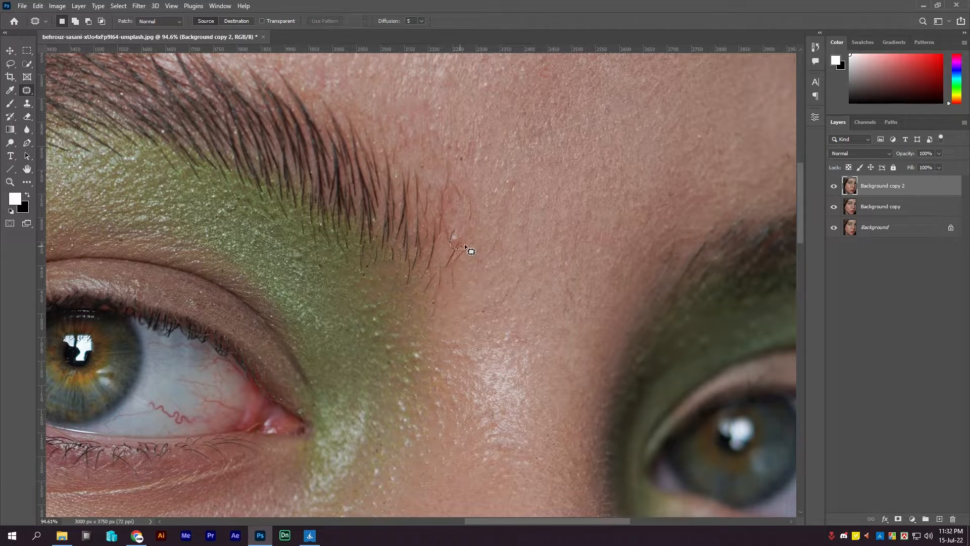
{"action": "key", "text": "ctrl+d"}
Compare the portrait with the Background copy 2 layer hidden and shown.
{"action": "left_click", "coordinate": [475, 188], "text": "alt"}
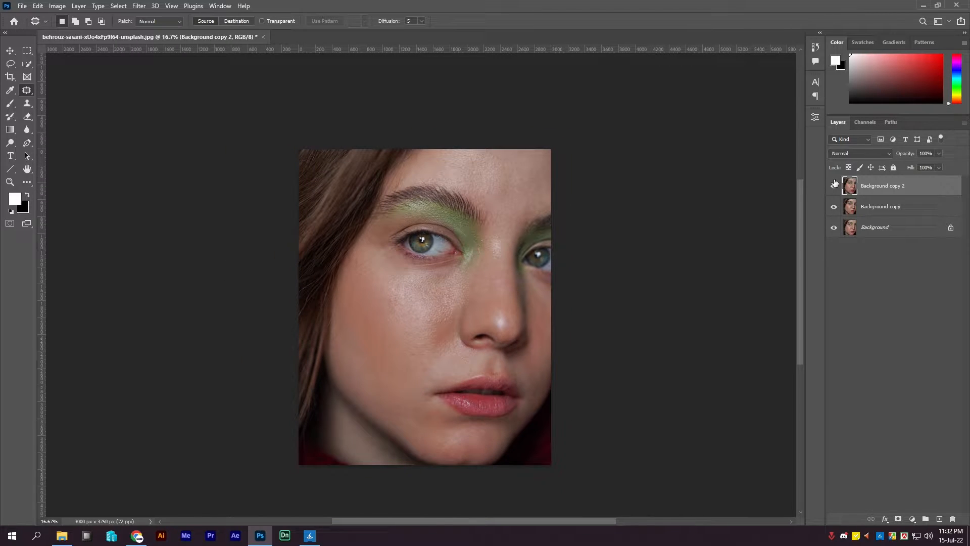
{"action": "left_click", "coordinate": [834, 186]}
{"action": "left_click", "coordinate": [833, 187]}
{"action": "mouse_move", "coordinate": [606, 267]}
{"action": "left_mouse_down"}
{"action": "mouse_move", "coordinate": [595, 234]}
{"action": "mouse_move", "coordinate": [604, 249]}
{"action": "left_mouse_up"}
{"action": "left_click_drag", "start_coordinate": [546, 248], "coordinate": [569, 245]}
{"action": "left_click", "coordinate": [569, 245]}
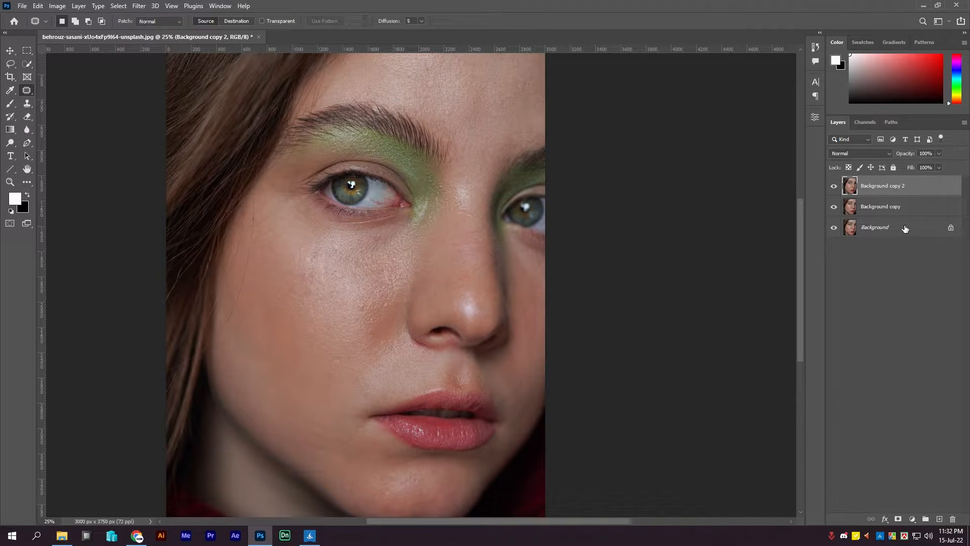
Duplicate the Background copy 2 layer and open the Retouch4me Portrait Volumes filter on the duplicate.
{"action": "left_click_drag", "start_coordinate": [912, 187], "coordinate": [939, 519]}
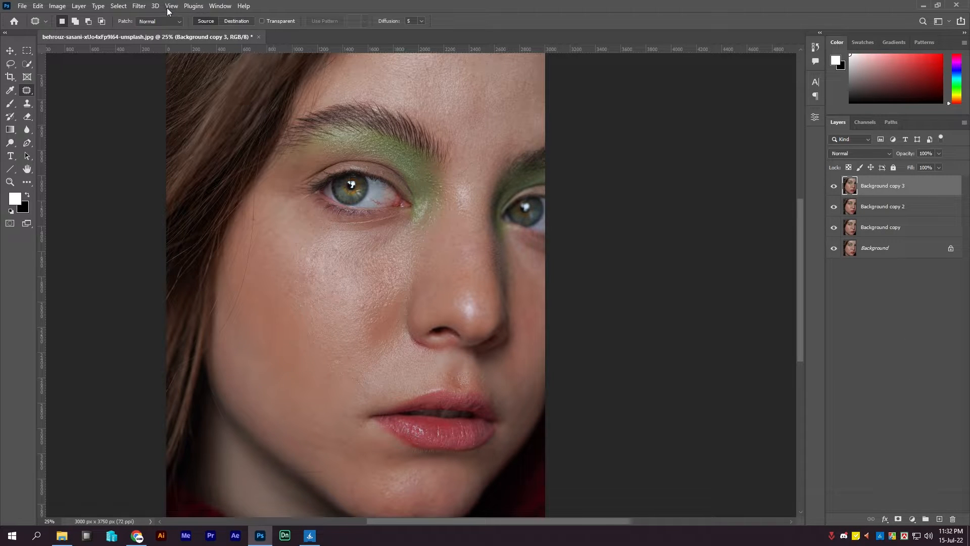
{"action": "left_click", "coordinate": [140, 6]}
{"action": "mouse_move", "coordinate": [174, 238]}
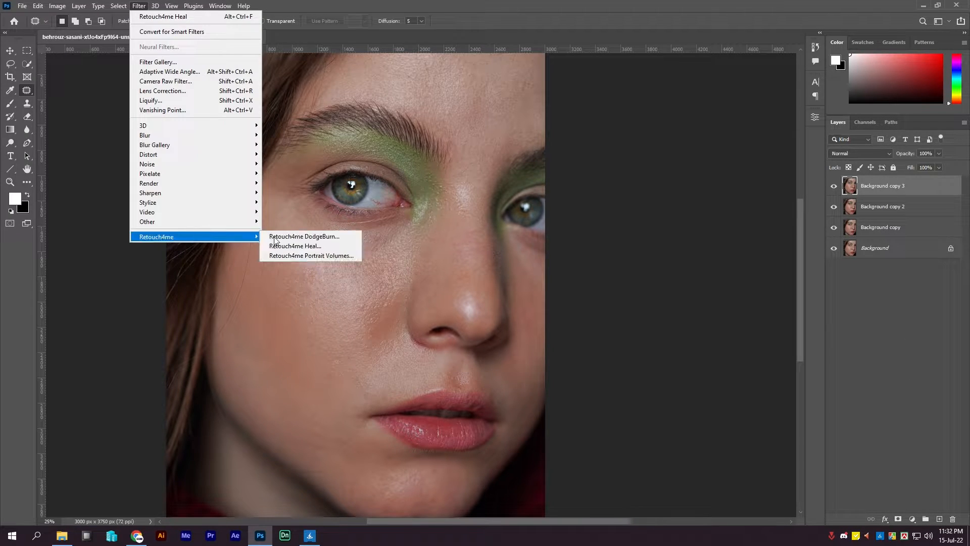
{"action": "left_click", "coordinate": [303, 258]}
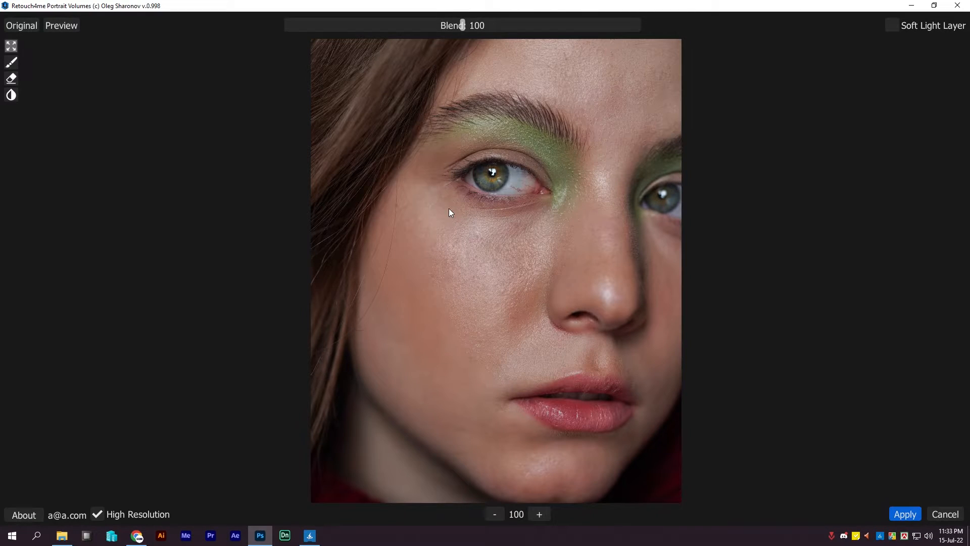
Compare the Portrait Volumes result with the original image and set the filter's Blend to 102.
{"action": "left_click", "coordinate": [11, 27]}
{"action": "left_click", "coordinate": [11, 26]}
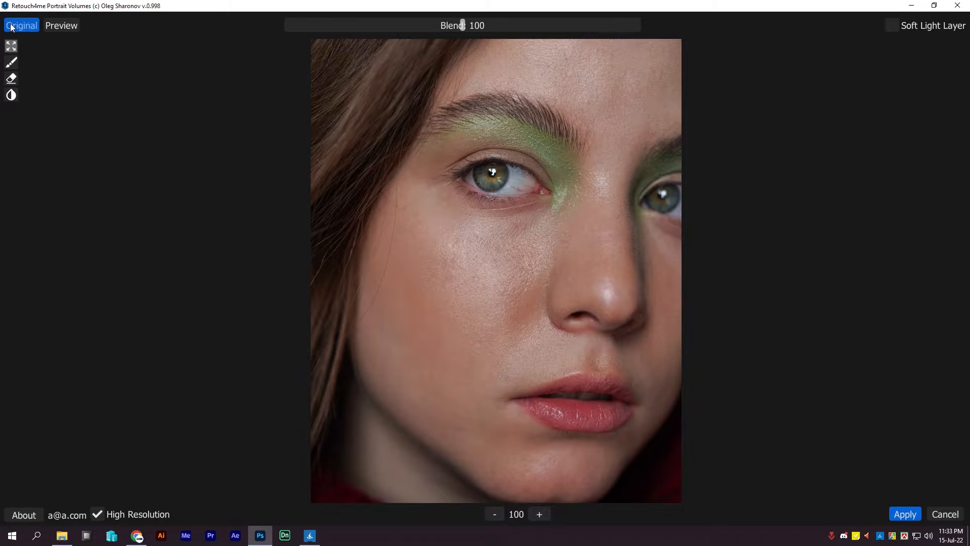
{"action": "left_click", "coordinate": [10, 27]}
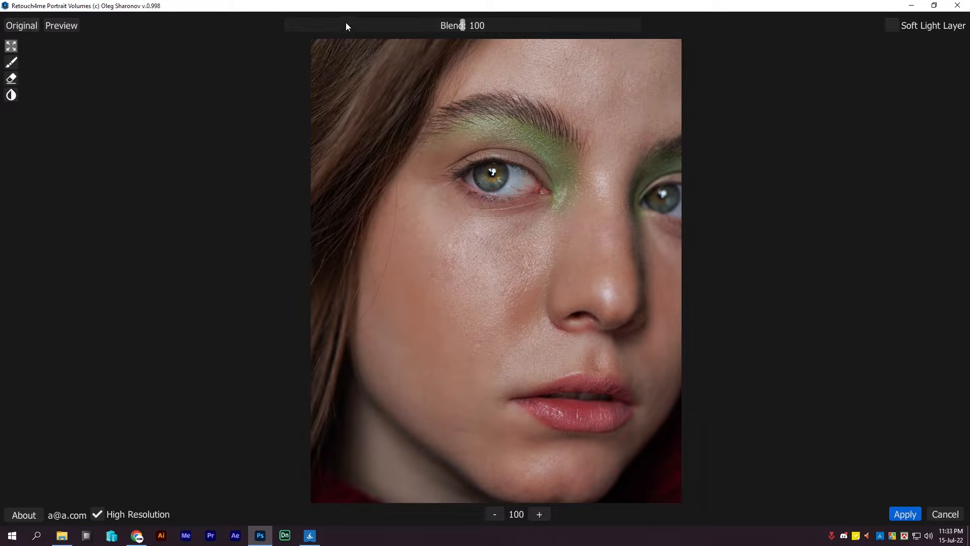
{"action": "left_click_drag", "start_coordinate": [479, 29], "coordinate": [395, 32]}
{"action": "left_click_drag", "start_coordinate": [483, 32], "coordinate": [607, 28]}
{"action": "left_click", "coordinate": [440, 25]}
{"action": "left_click_drag", "start_coordinate": [444, 26], "coordinate": [484, 27]}
{"action": "left_click", "coordinate": [466, 25]}
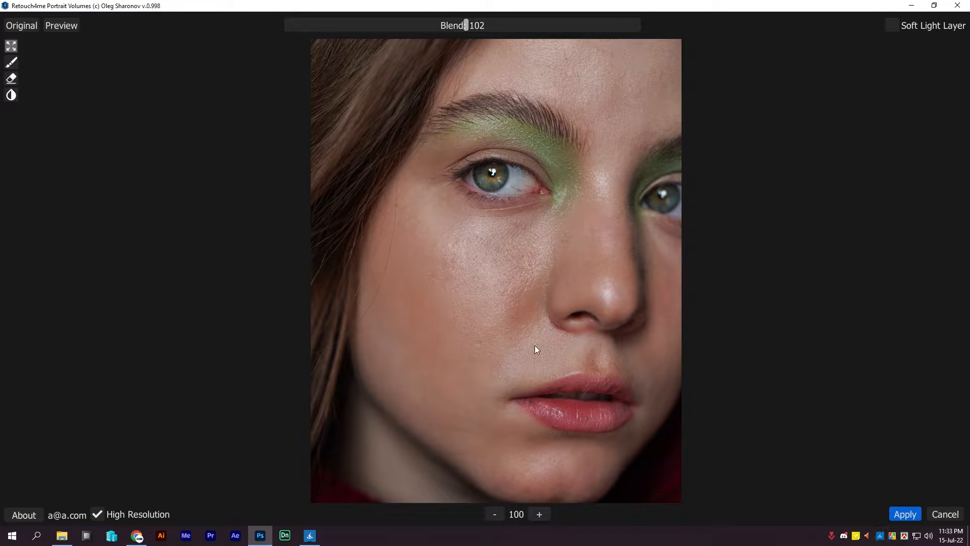
Check the preview map of the Portrait Volumes effect and apply the filter to the layer.
{"action": "left_click", "coordinate": [63, 27]}
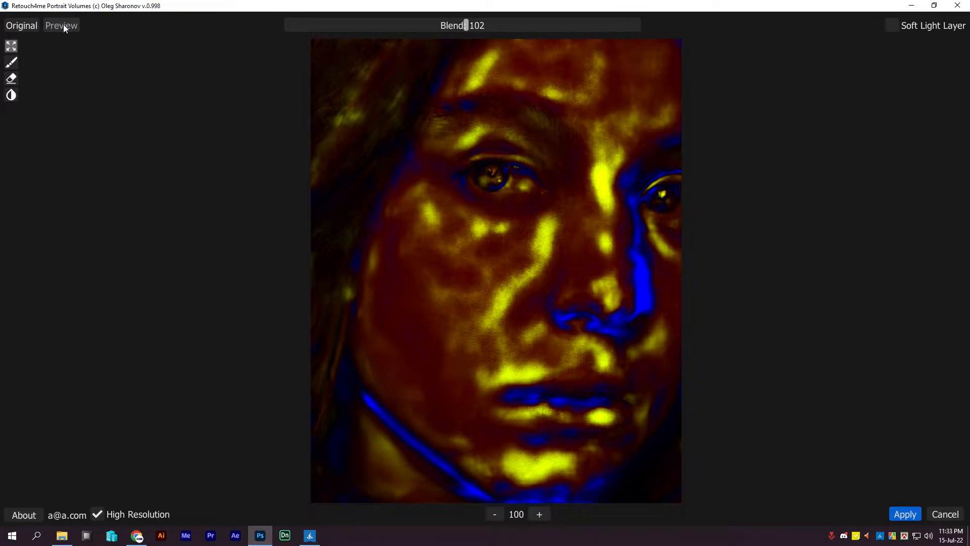
{"action": "left_click", "coordinate": [63, 26]}
{"action": "left_click", "coordinate": [63, 25]}
{"action": "left_click", "coordinate": [62, 25]}
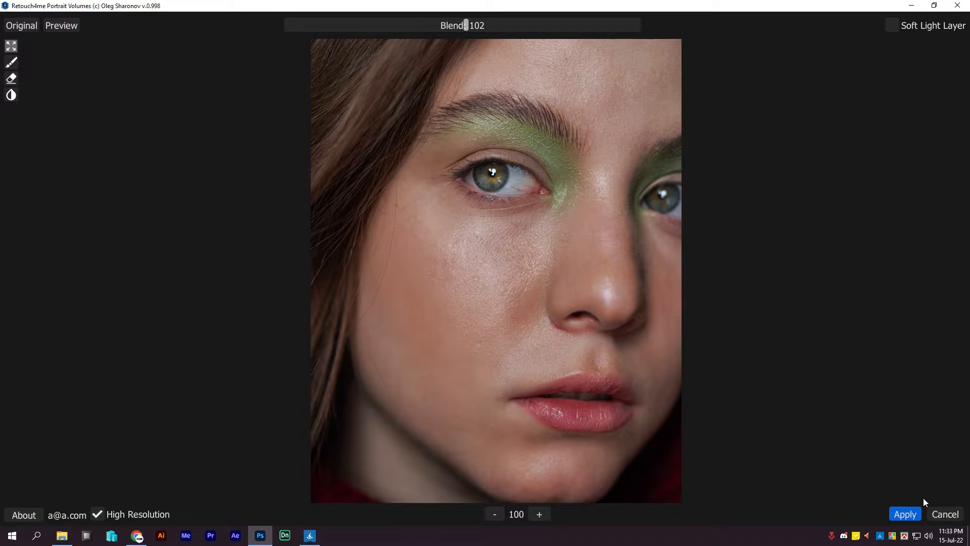
{"action": "left_click", "coordinate": [905, 515]}
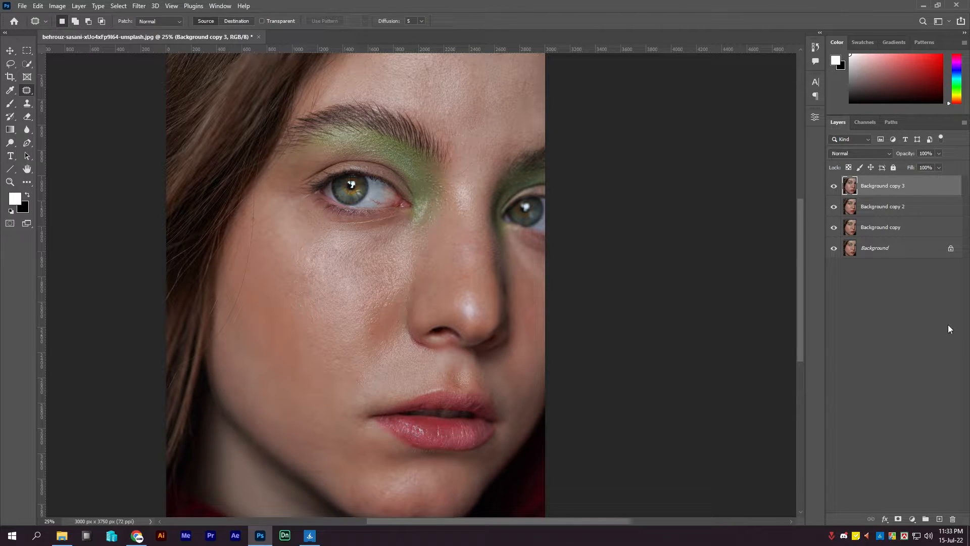
Duplicate the Background copy 3 layer and open the Retouch4me DodgeBurn filter on the duplicate.
{"action": "left_click_drag", "start_coordinate": [907, 191], "coordinate": [938, 518]}
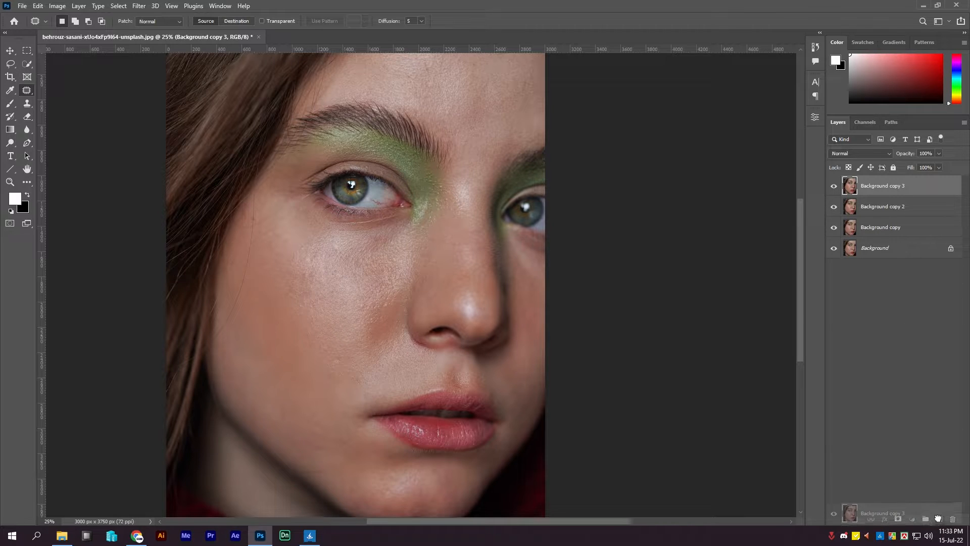
{"action": "scroll", "coordinate": [372, 248], "scroll_direction": "down", "scroll_amount": 1}
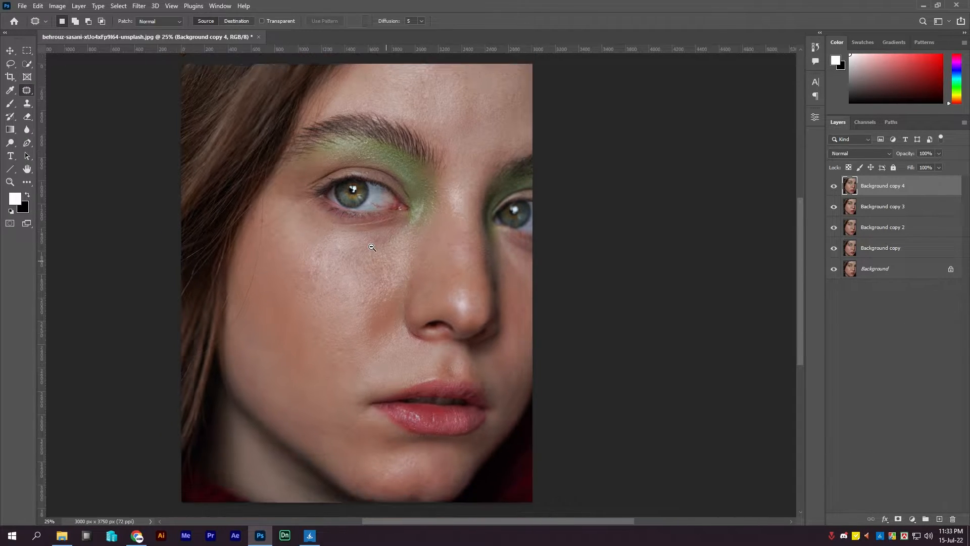
{"action": "scroll", "coordinate": [371, 248], "scroll_direction": "up", "scroll_amount": 1}
{"action": "left_click", "coordinate": [155, 6]}
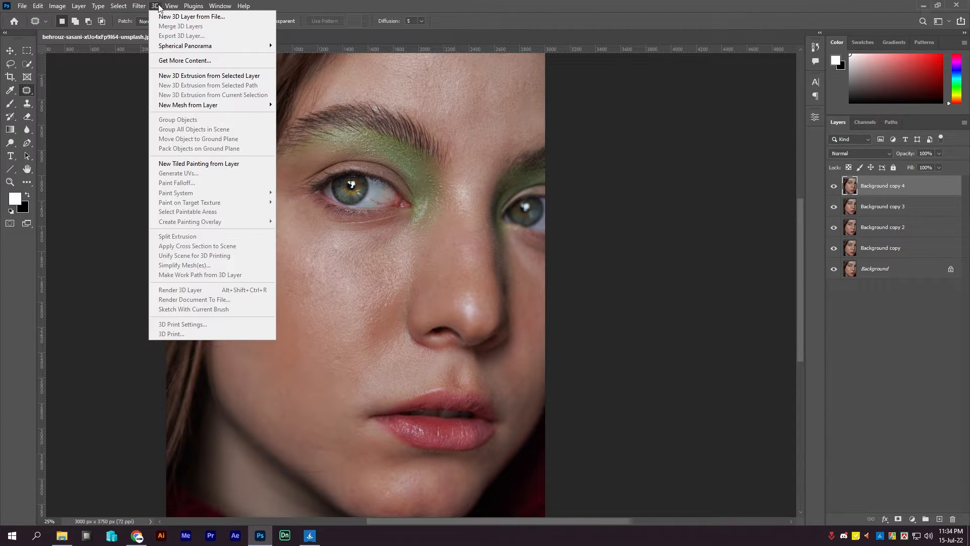
{"action": "mouse_move", "coordinate": [167, 235]}
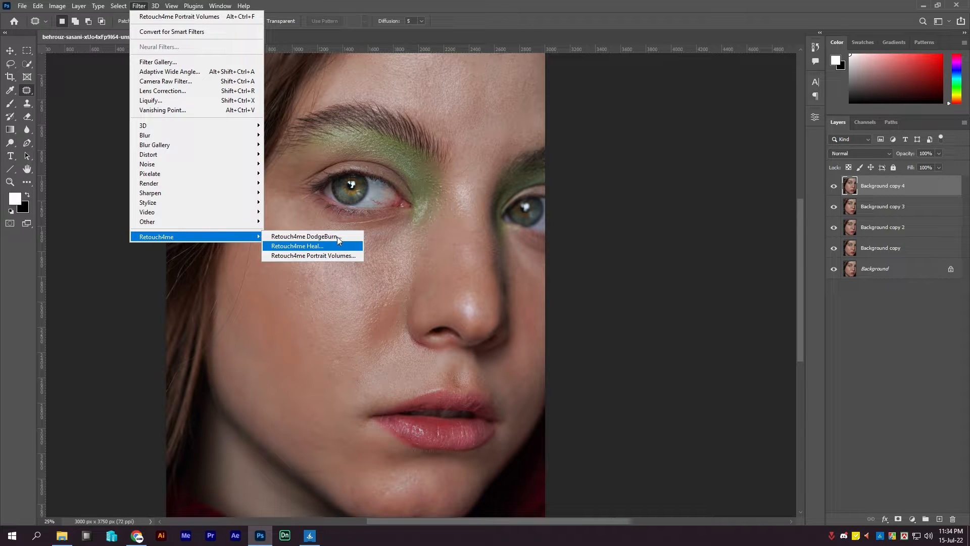
{"action": "left_click", "coordinate": [337, 237]}
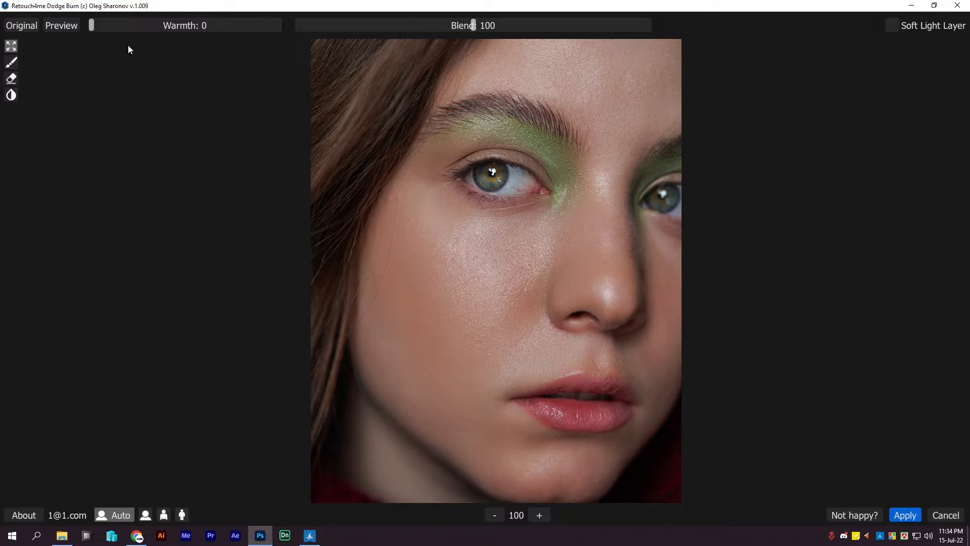
Check the Dodge Burn effect against its preview map and the original image, and apply the filter.
{"action": "left_click", "coordinate": [63, 26]}
{"action": "left_click", "coordinate": [63, 25]}
{"action": "left_click", "coordinate": [18, 26]}
{"action": "left_click", "coordinate": [18, 24]}
{"action": "left_click", "coordinate": [16, 23]}
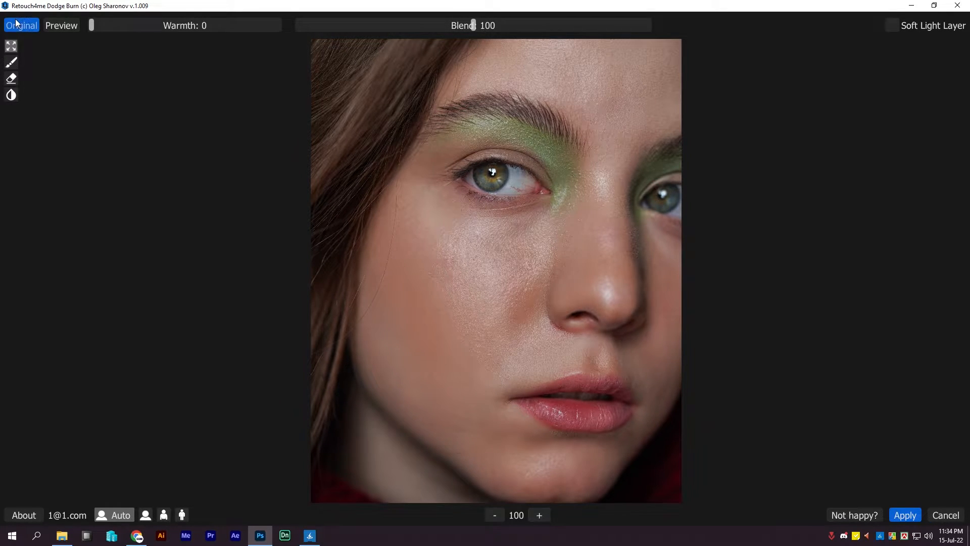
{"action": "left_click", "coordinate": [904, 515]}
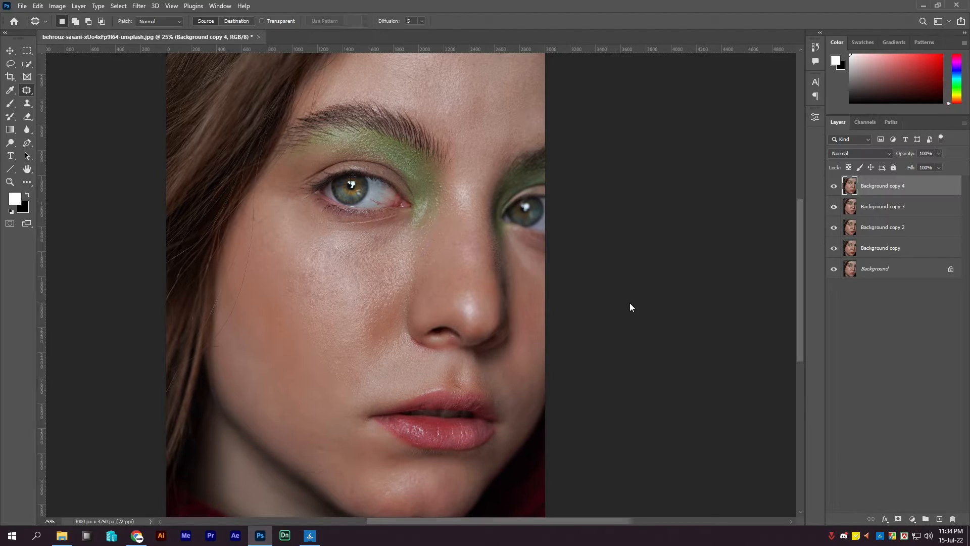
Patch the small mark on the lower chin below the lips with the Patch tool.
{"action": "left_click", "coordinate": [576, 302], "text": "alt"}
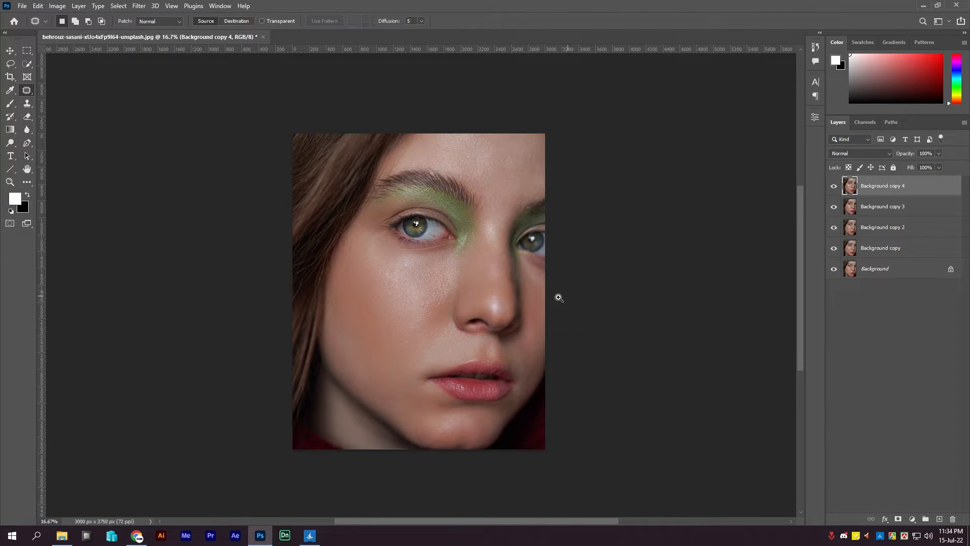
{"action": "left_click", "coordinate": [465, 297]}
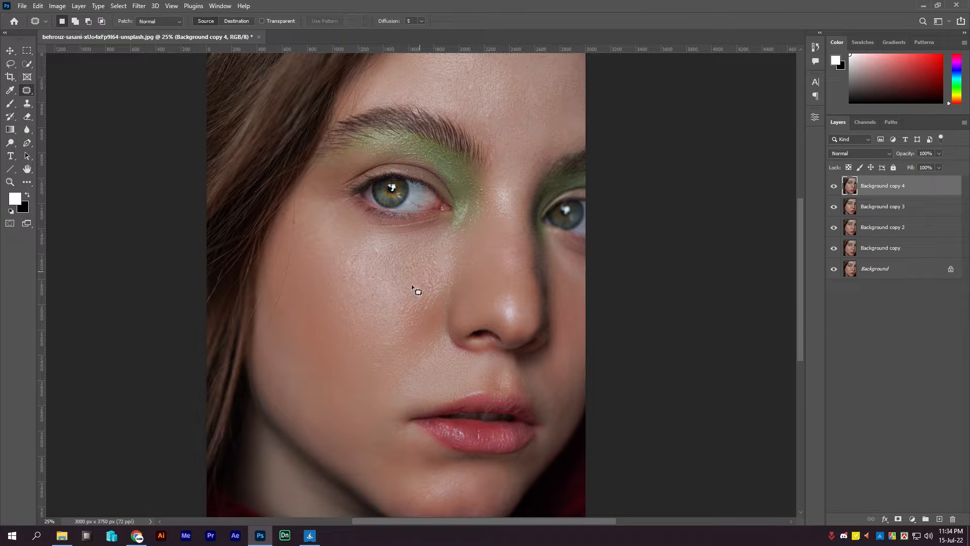
{"action": "scroll", "coordinate": [411, 285], "scroll_direction": "up", "scroll_amount": 2}
{"action": "left_click_drag", "start_coordinate": [357, 320], "coordinate": [342, 177]}
{"action": "left_click_drag", "start_coordinate": [484, 361], "coordinate": [437, 278]}
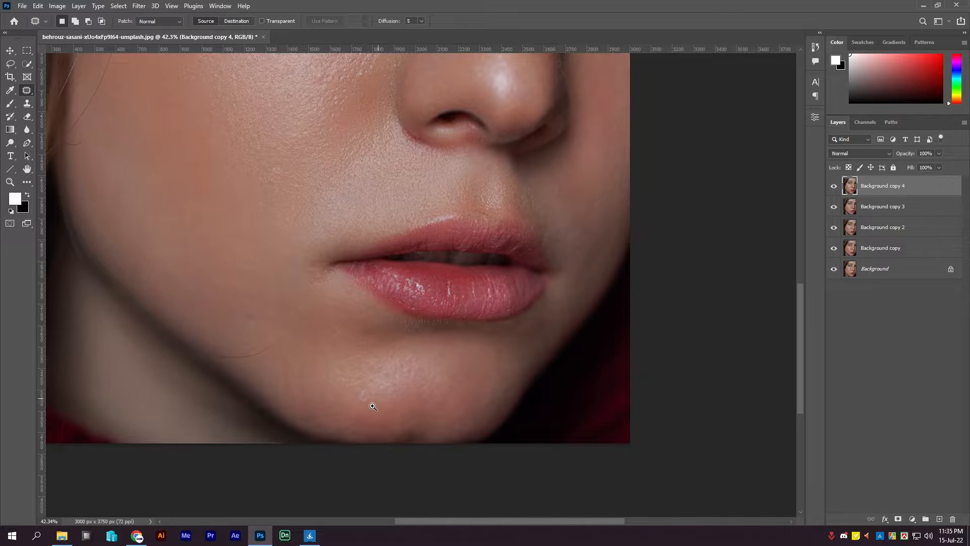
{"action": "mouse_move", "coordinate": [373, 406]}
{"action": "left_mouse_down"}
{"action": "mouse_move", "coordinate": [401, 406]}
{"action": "mouse_move", "coordinate": [350, 380]}
{"action": "mouse_move", "coordinate": [357, 390]}
{"action": "left_mouse_up"}
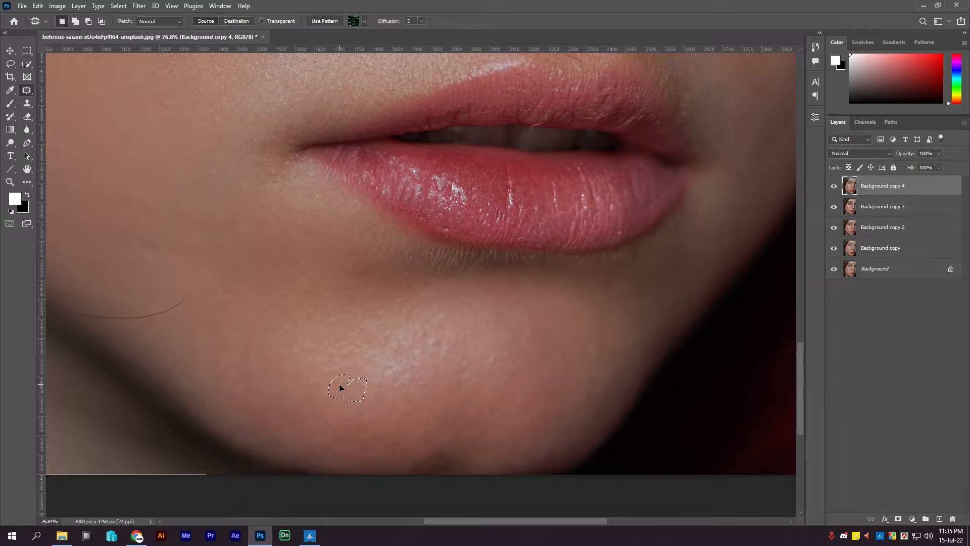
{"action": "key", "text": "ctrl+d"}
Patch out the fine dark marks on the skin just above the middle of the upper lip.
{"action": "scroll", "coordinate": [471, 344], "scroll_direction": "down", "scroll_amount": 3}
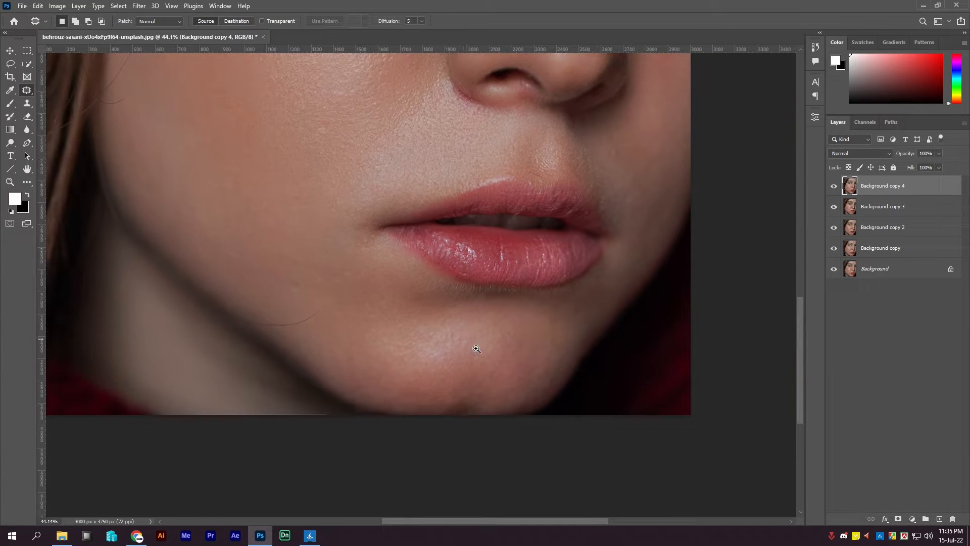
{"action": "left_click_drag", "start_coordinate": [476, 346], "coordinate": [564, 360]}
{"action": "scroll", "coordinate": [335, 314], "scroll_direction": "up", "scroll_amount": 3}
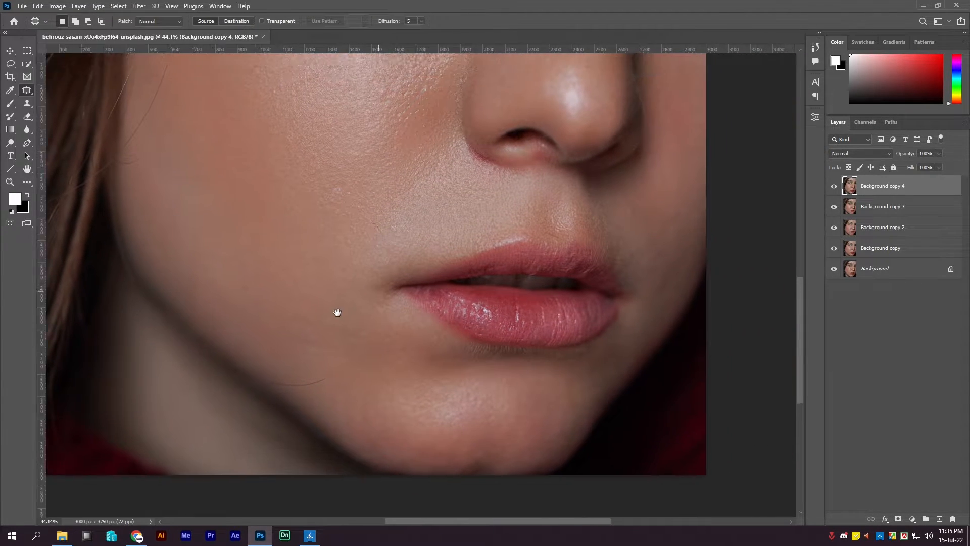
{"action": "scroll", "coordinate": [485, 271], "scroll_direction": "up", "scroll_amount": 3}
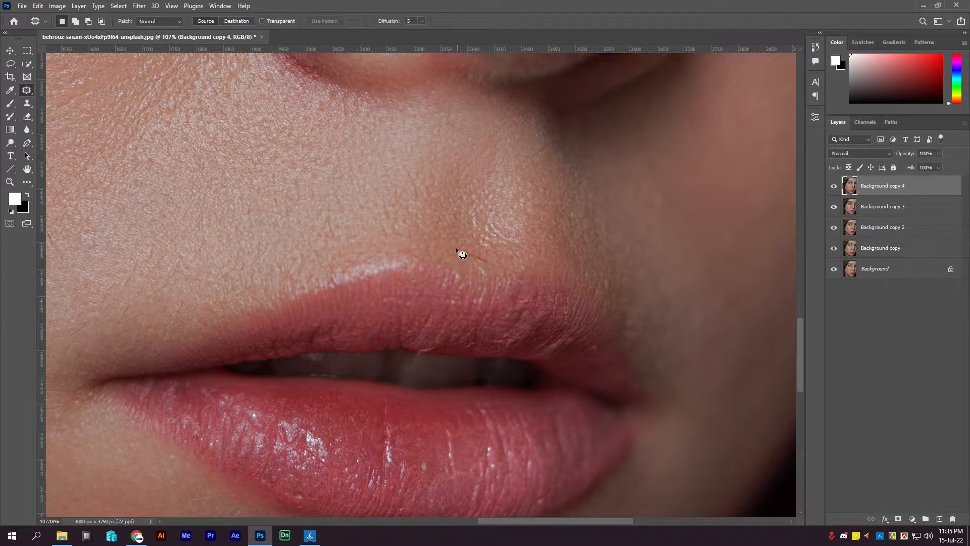
{"action": "mouse_move", "coordinate": [468, 248]}
{"action": "left_mouse_down"}
{"action": "mouse_move", "coordinate": [456, 247]}
{"action": "mouse_move", "coordinate": [476, 244]}
{"action": "mouse_move", "coordinate": [485, 255]}
{"action": "mouse_move", "coordinate": [476, 250]}
{"action": "left_mouse_up"}
{"action": "key", "text": "ctrl+d"}
{"action": "left_click_drag", "start_coordinate": [481, 255], "coordinate": [461, 257]}
{"action": "key", "text": "ctrl+d"}
Hide the four duplicate layers and toggle only Background copy 4 to compare the retouched portrait with the original.
{"action": "left_click_drag", "start_coordinate": [529, 271], "coordinate": [527, 186]}
{"action": "left_click_drag", "start_coordinate": [516, 269], "coordinate": [531, 235]}
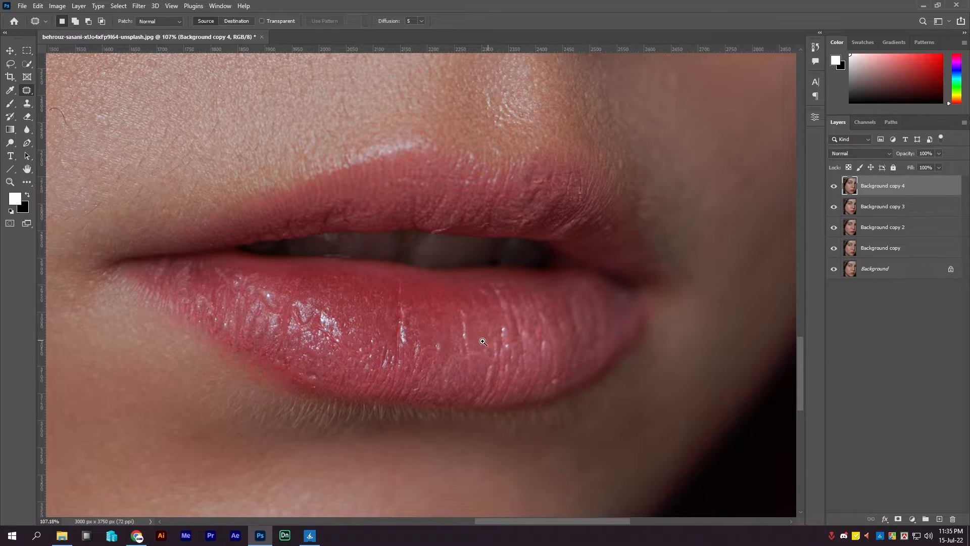
{"action": "scroll", "coordinate": [484, 341], "scroll_direction": "down", "scroll_amount": 5}
{"action": "left_click_drag", "start_coordinate": [469, 132], "coordinate": [441, 353]}
{"action": "left_click_drag", "start_coordinate": [309, 237], "coordinate": [454, 209]}
{"action": "left_click", "coordinate": [427, 259], "text": "alt"}
{"action": "left_click", "coordinate": [454, 209], "text": "ctrl"}
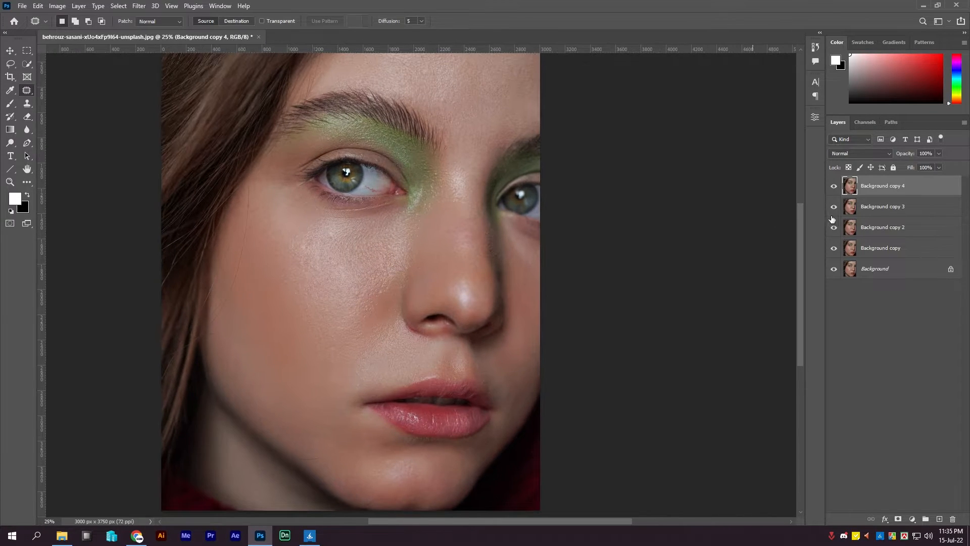
{"action": "left_click", "coordinate": [834, 187]}
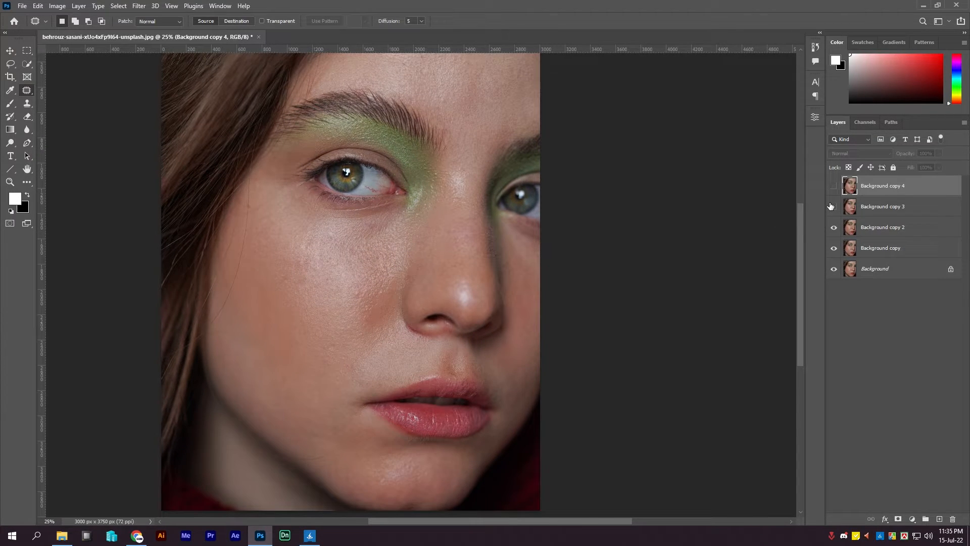
{"action": "left_click", "coordinate": [834, 245]}
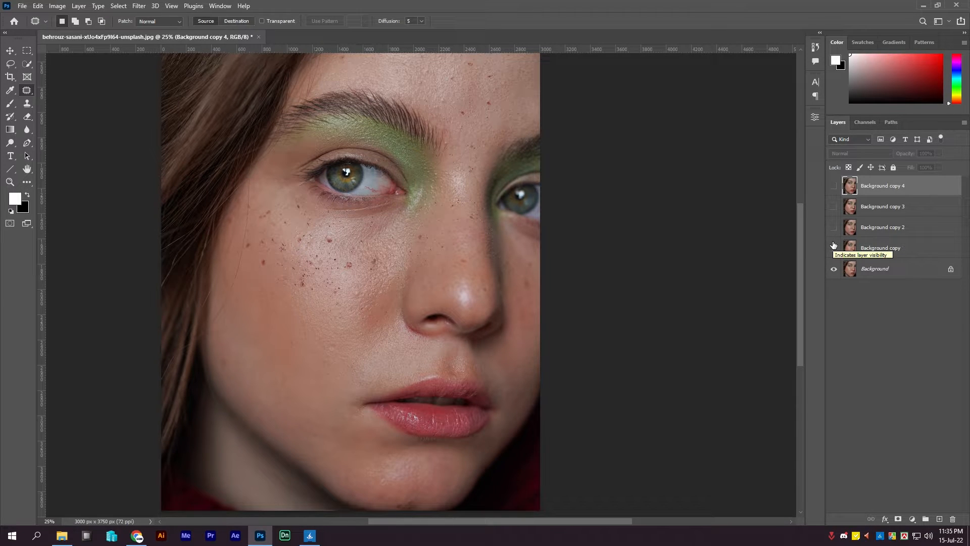
{"action": "left_click", "coordinate": [833, 187]}
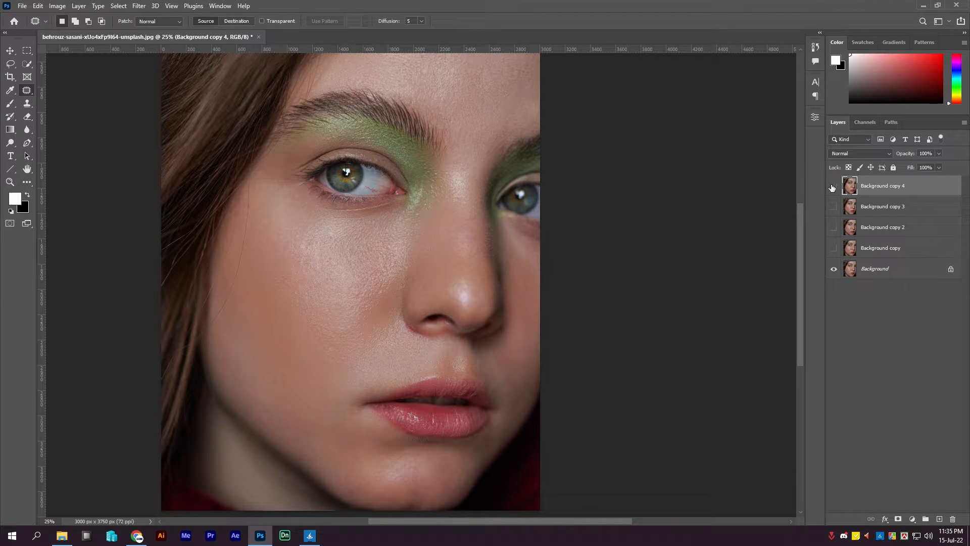
{"action": "left_click", "coordinate": [833, 187]}
{"action": "left_click", "coordinate": [832, 187]}
{"action": "scroll", "coordinate": [473, 240], "scroll_direction": "down", "scroll_amount": 1}
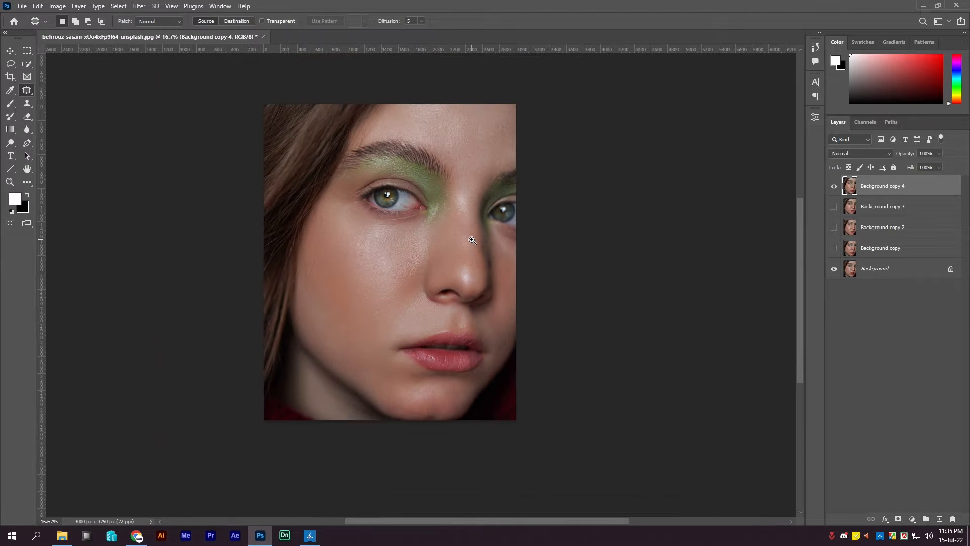
{"action": "scroll", "coordinate": [395, 200], "scroll_direction": "up", "scroll_amount": 1}
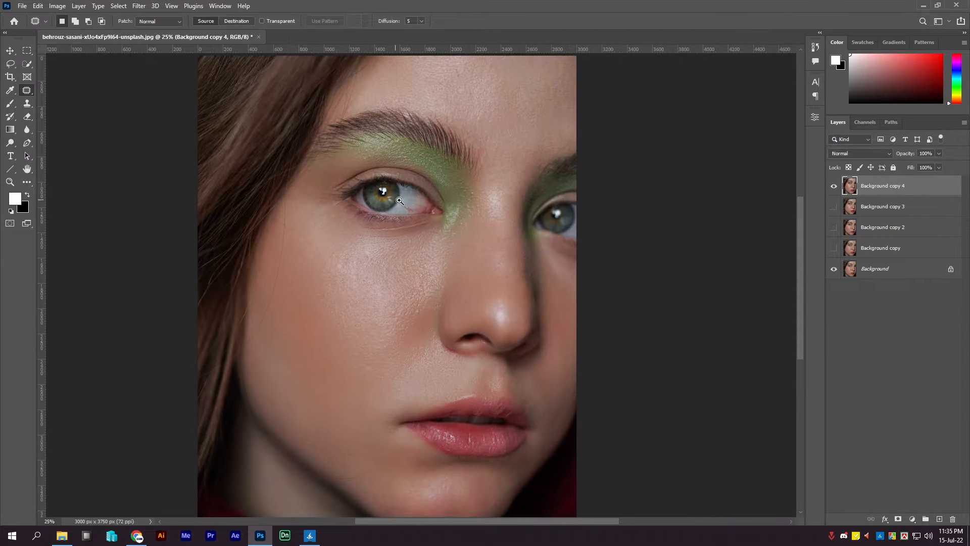
Duplicate the Background copy 4 layer.
{"action": "left_click_drag", "start_coordinate": [902, 194], "coordinate": [939, 518]}
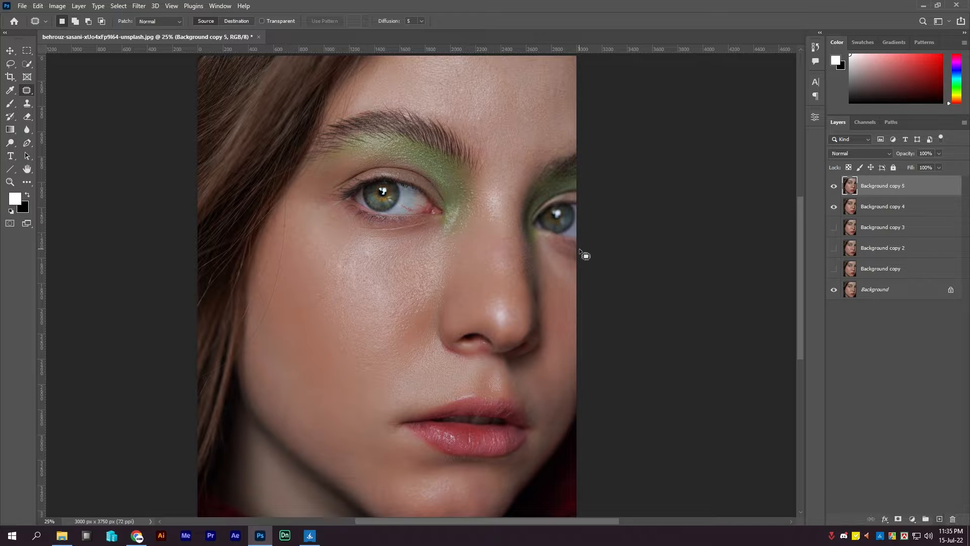
{"action": "scroll", "coordinate": [445, 223], "scroll_direction": "up", "scroll_amount": 2}
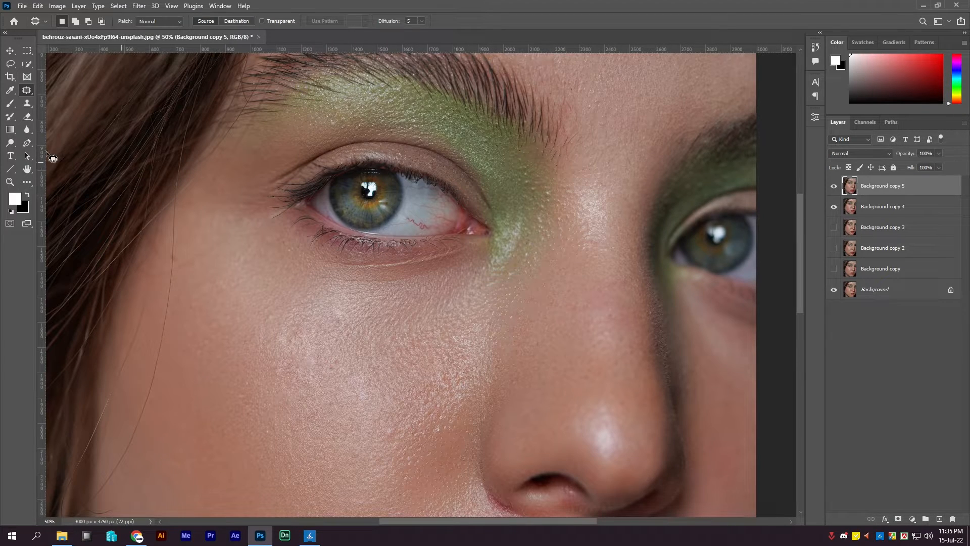
Lasso the near eye between its lids with a 10 px feather and add a Curves adjustment layer masked to that selection.
{"action": "left_click", "coordinate": [10, 63]}
{"action": "scroll", "coordinate": [331, 180], "scroll_direction": "up", "scroll_amount": 1}
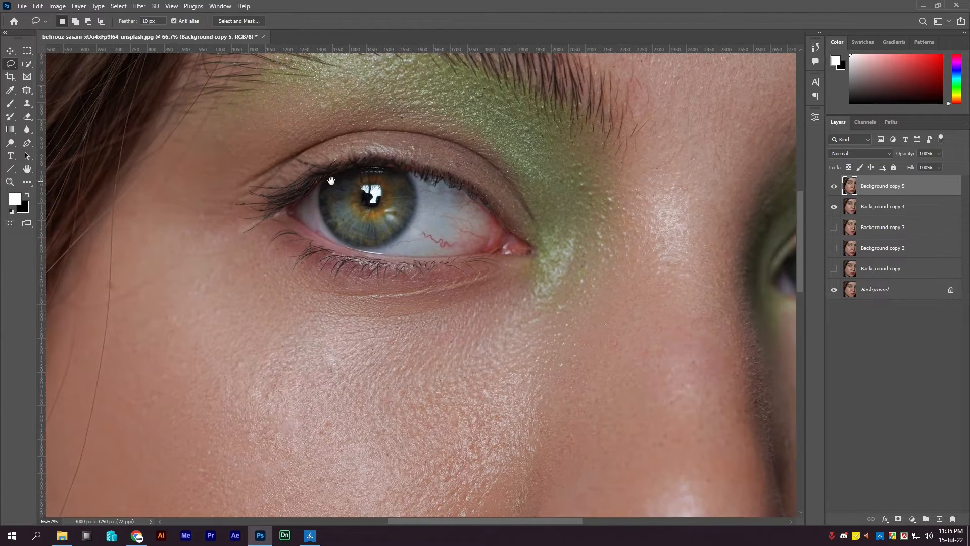
{"action": "mouse_move", "coordinate": [329, 176]}
{"action": "left_mouse_down"}
{"action": "mouse_move", "coordinate": [291, 211]}
{"action": "mouse_move", "coordinate": [337, 243]}
{"action": "mouse_move", "coordinate": [380, 255]}
{"action": "mouse_move", "coordinate": [506, 255]}
{"action": "left_mouse_up"}
{"action": "mouse_move", "coordinate": [436, 182]}
{"action": "left_mouse_down"}
{"action": "mouse_move", "coordinate": [314, 181]}
{"action": "mouse_move", "coordinate": [415, 170]}
{"action": "mouse_move", "coordinate": [502, 233]}
{"action": "left_mouse_up"}
{"action": "left_click", "coordinate": [912, 519]}
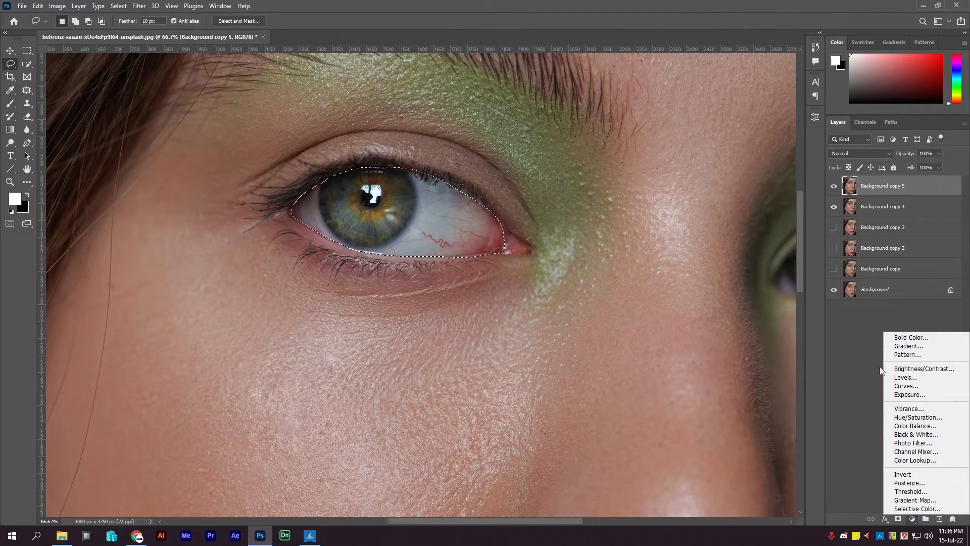
{"action": "left_click", "coordinate": [926, 386]}
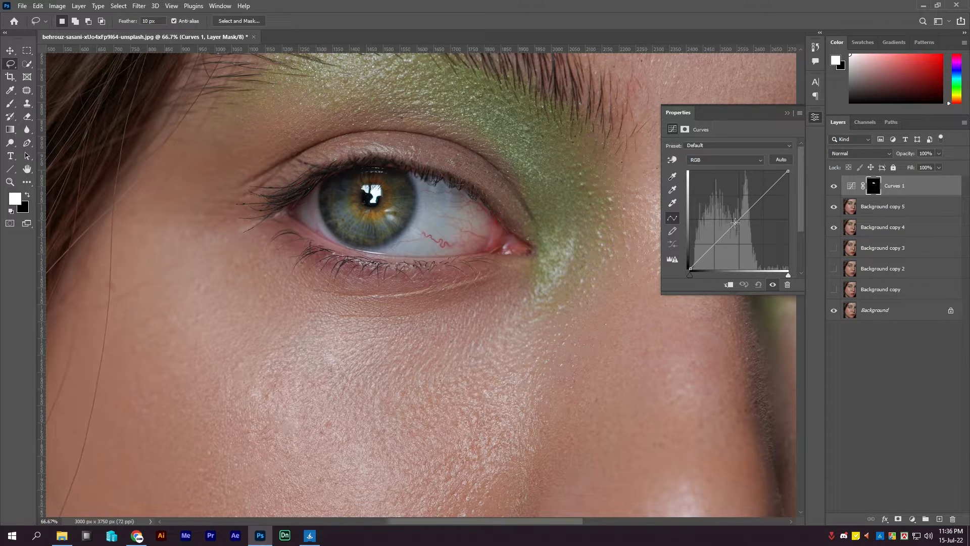
Brighten the eye in the Curves 1 adjustment by pulling the RGB white point inward and adding one point near the curve's middle.
{"action": "left_click_drag", "start_coordinate": [742, 215], "coordinate": [739, 207]}
{"action": "left_click_drag", "start_coordinate": [526, 208], "coordinate": [459, 179]}
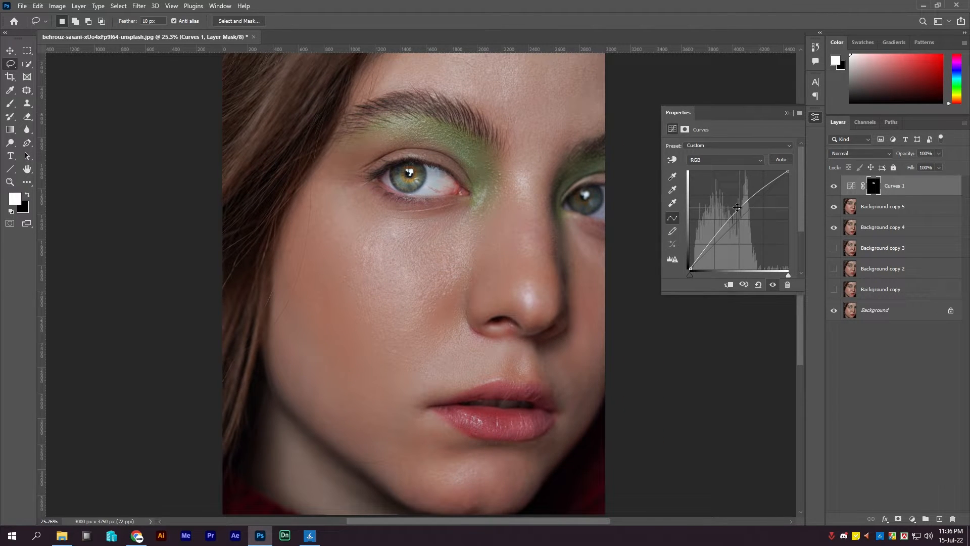
{"action": "left_click_drag", "start_coordinate": [737, 207], "coordinate": [739, 216]}
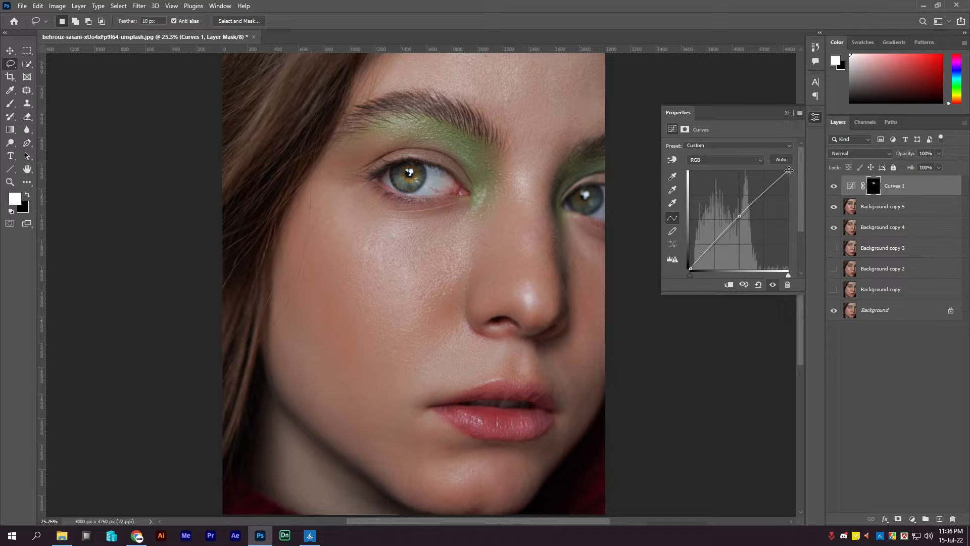
{"action": "mouse_move", "coordinate": [788, 170]}
{"action": "left_mouse_down"}
{"action": "mouse_move", "coordinate": [762, 171]}
{"action": "mouse_move", "coordinate": [773, 171]}
{"action": "left_mouse_up"}
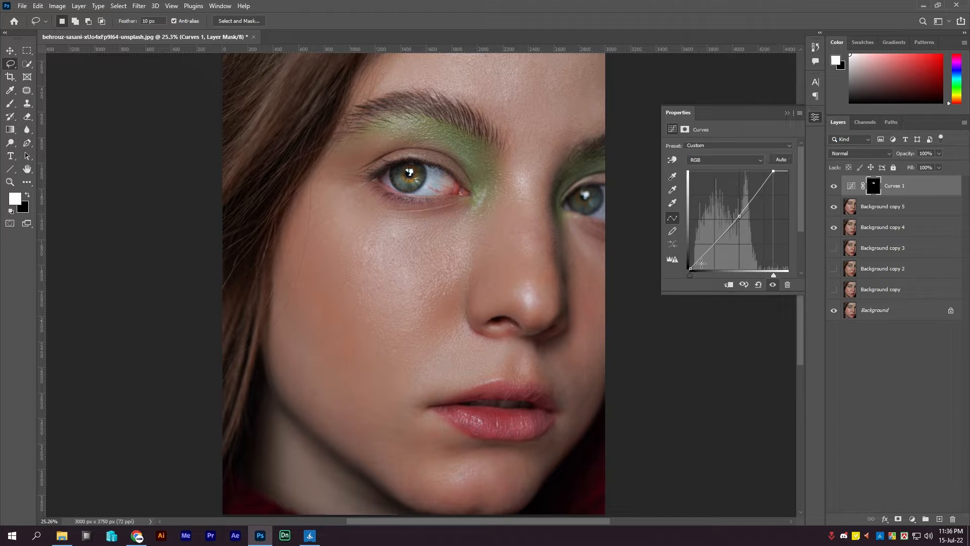
{"action": "left_click", "coordinate": [689, 267]}
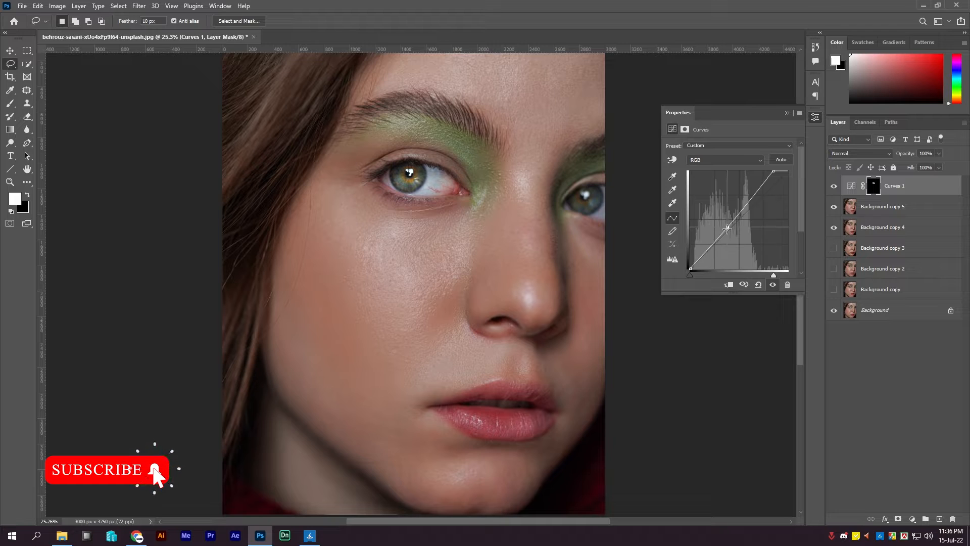
{"action": "left_click", "coordinate": [728, 227]}
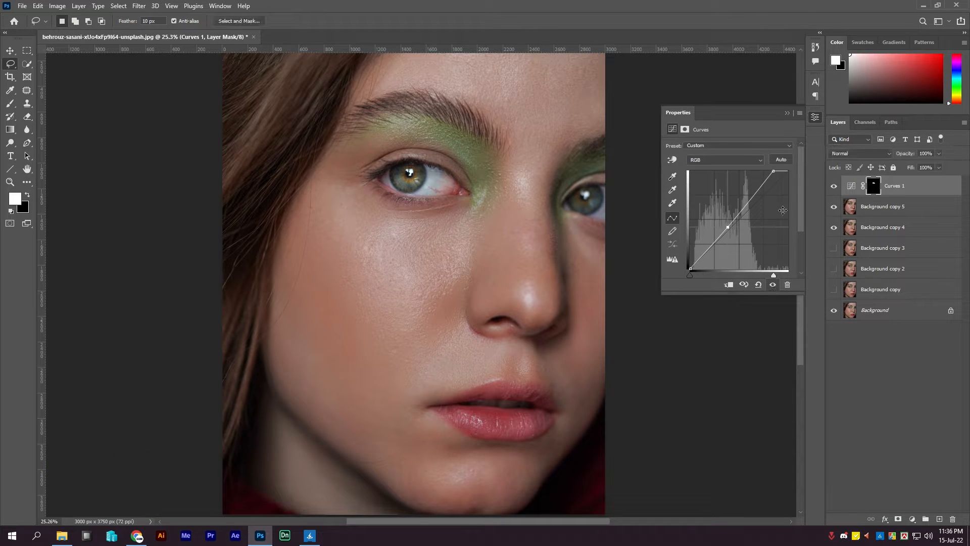
{"action": "left_click", "coordinate": [787, 116]}
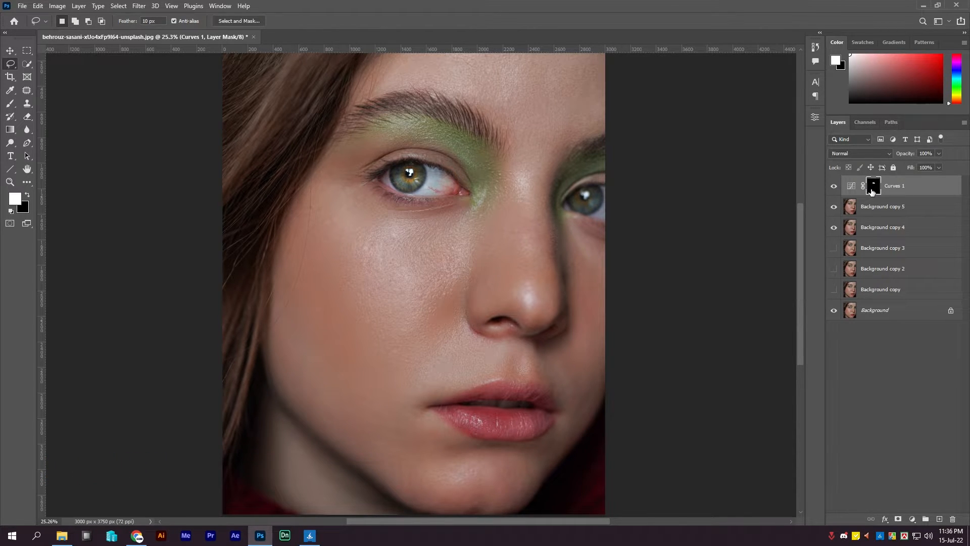
Paint the far eye into the Curves 1 mask with a white 130 px brush and touch up the near eye.
{"action": "left_click_drag", "start_coordinate": [506, 181], "coordinate": [535, 182]}
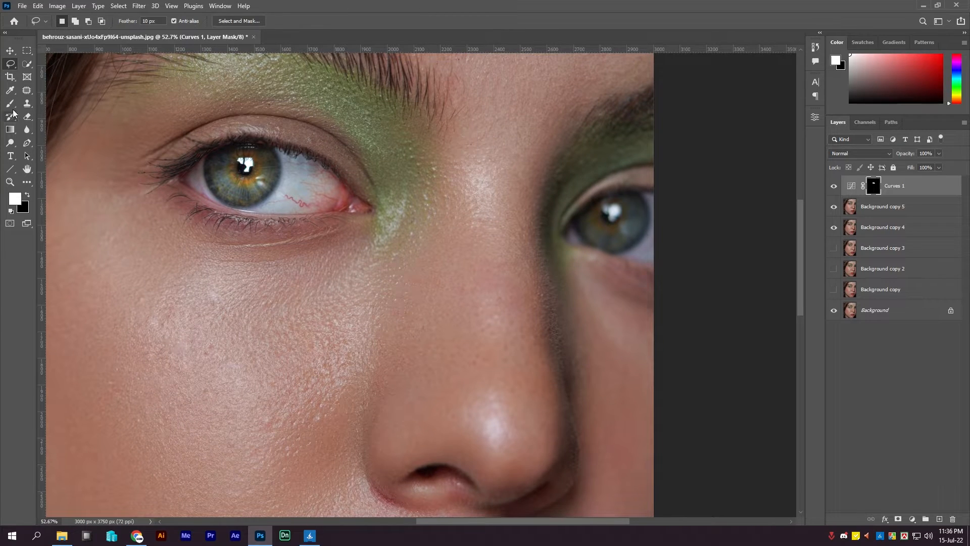
{"action": "key", "text": "b"}
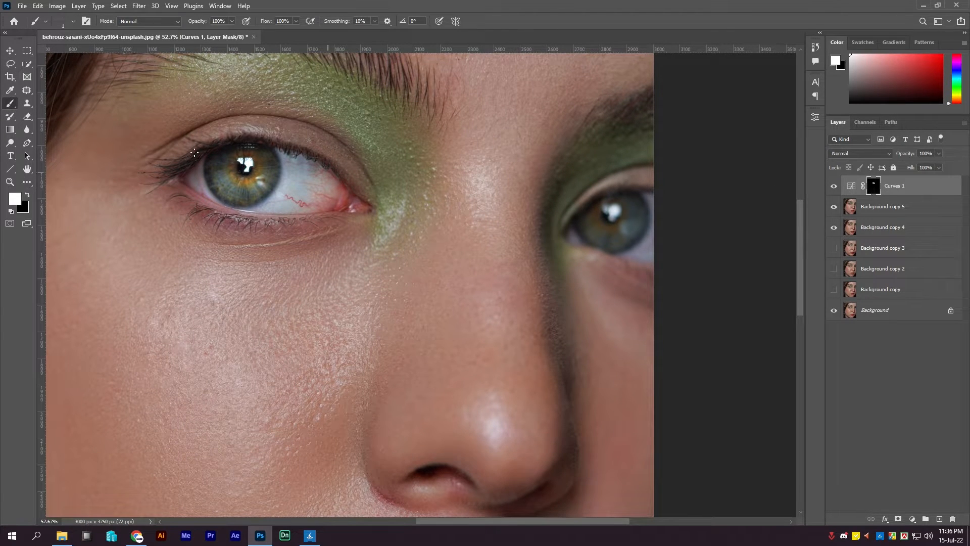
{"action": "right_click", "coordinate": [151, 162]}
{"action": "left_click", "coordinate": [219, 190]}
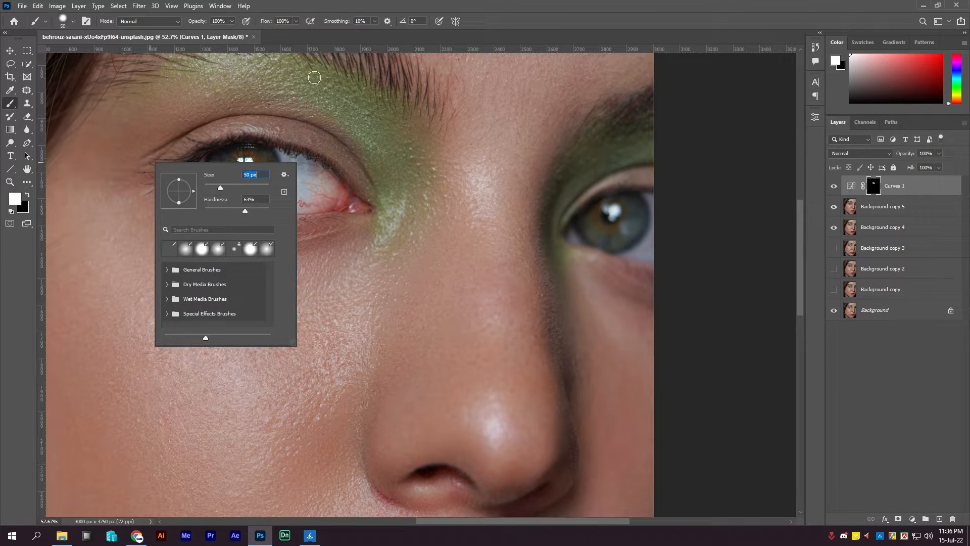
{"action": "left_click", "coordinate": [447, 3]}
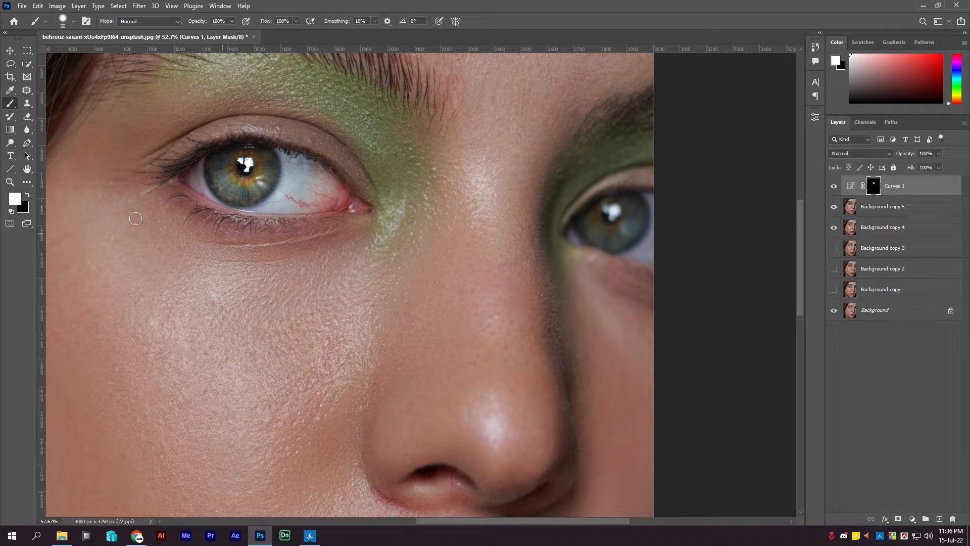
{"action": "left_click", "coordinate": [27, 195]}
{"action": "left_click", "coordinate": [27, 195]}
{"action": "right_click", "coordinate": [586, 235]}
{"action": "left_click", "coordinate": [675, 261]}
{"action": "left_click", "coordinate": [600, 231]}
{"action": "mouse_move", "coordinate": [626, 241]}
{"action": "left_mouse_down"}
{"action": "mouse_move", "coordinate": [665, 248]}
{"action": "mouse_move", "coordinate": [636, 243]}
{"action": "mouse_move", "coordinate": [646, 244]}
{"action": "mouse_move", "coordinate": [627, 221]}
{"action": "mouse_move", "coordinate": [653, 204]}
{"action": "mouse_move", "coordinate": [588, 221]}
{"action": "mouse_move", "coordinate": [602, 224]}
{"action": "mouse_move", "coordinate": [585, 234]}
{"action": "left_mouse_up"}
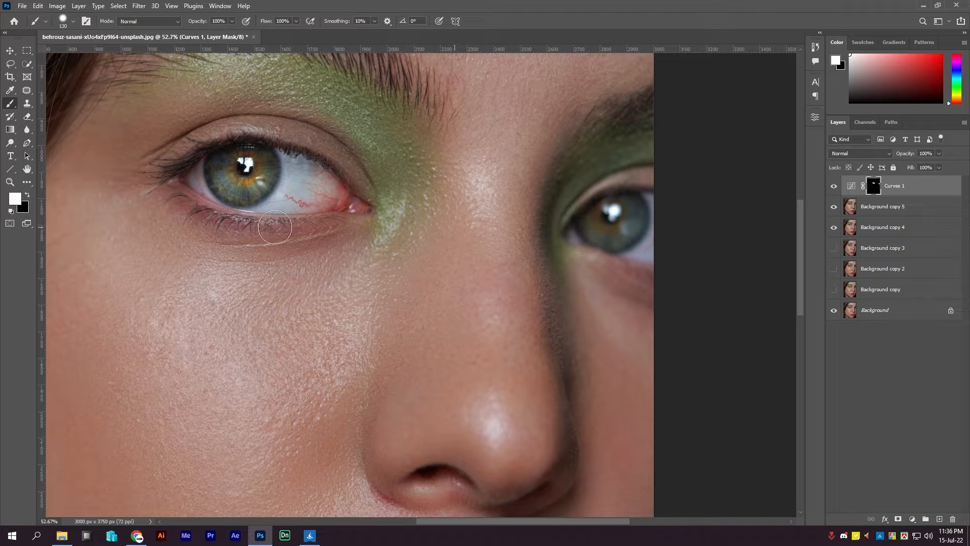
{"action": "mouse_move", "coordinate": [338, 197]}
{"action": "left_mouse_down"}
{"action": "mouse_move", "coordinate": [239, 198]}
{"action": "mouse_move", "coordinate": [274, 200]}
{"action": "mouse_move", "coordinate": [185, 180]}
{"action": "mouse_move", "coordinate": [231, 177]}
{"action": "mouse_move", "coordinate": [196, 169]}
{"action": "mouse_move", "coordinate": [259, 158]}
{"action": "mouse_move", "coordinate": [239, 161]}
{"action": "left_mouse_up"}
Toggle the Curves 1 layer's visibility to compare both eyes with and without the brightening.
{"action": "scroll", "coordinate": [353, 204], "scroll_direction": "down", "scroll_amount": 5}
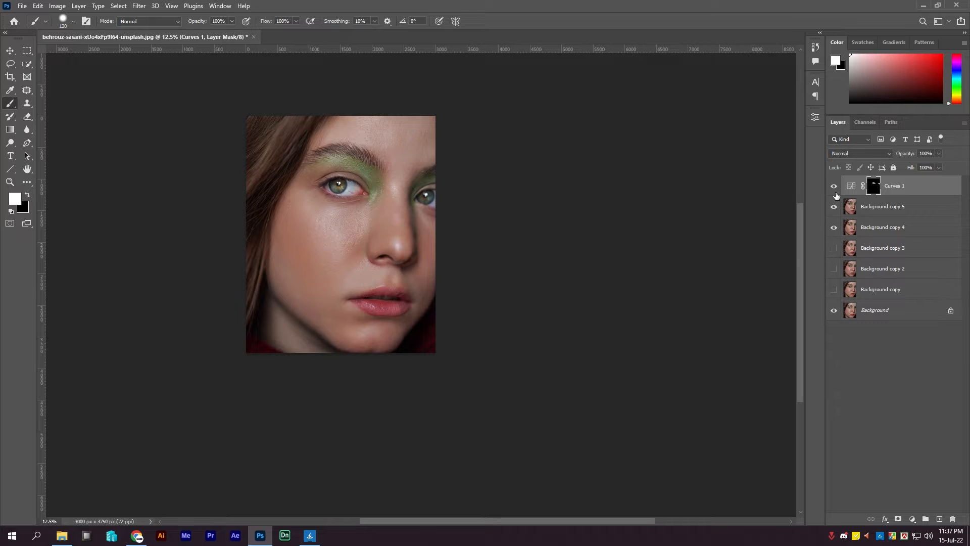
{"action": "left_click", "coordinate": [834, 185]}
{"action": "left_click", "coordinate": [834, 187]}
Try painting the lower lip into the Curves 1 mask with the brush at 100% flow.
{"action": "scroll", "coordinate": [419, 237], "scroll_direction": "up", "scroll_amount": 5}
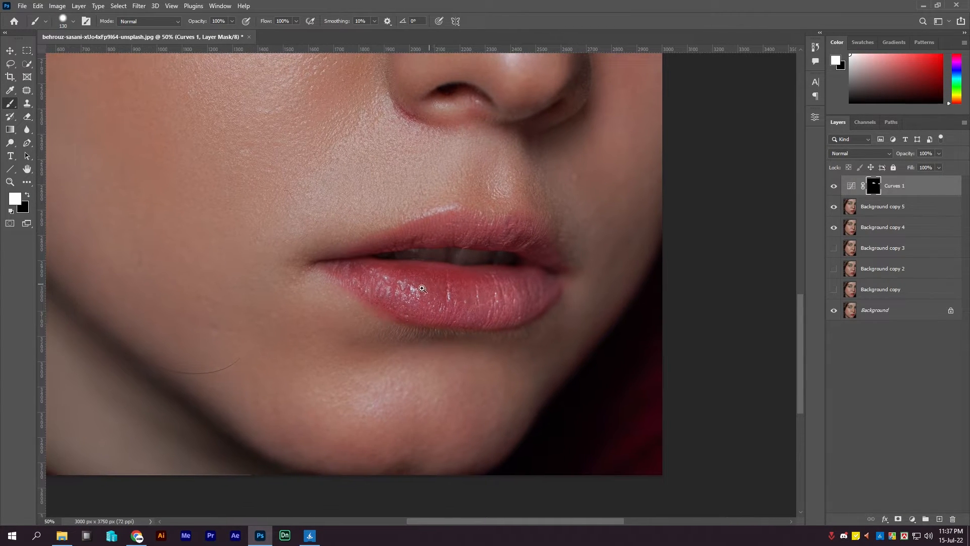
{"action": "scroll", "coordinate": [422, 288], "scroll_direction": "up", "scroll_amount": 3}
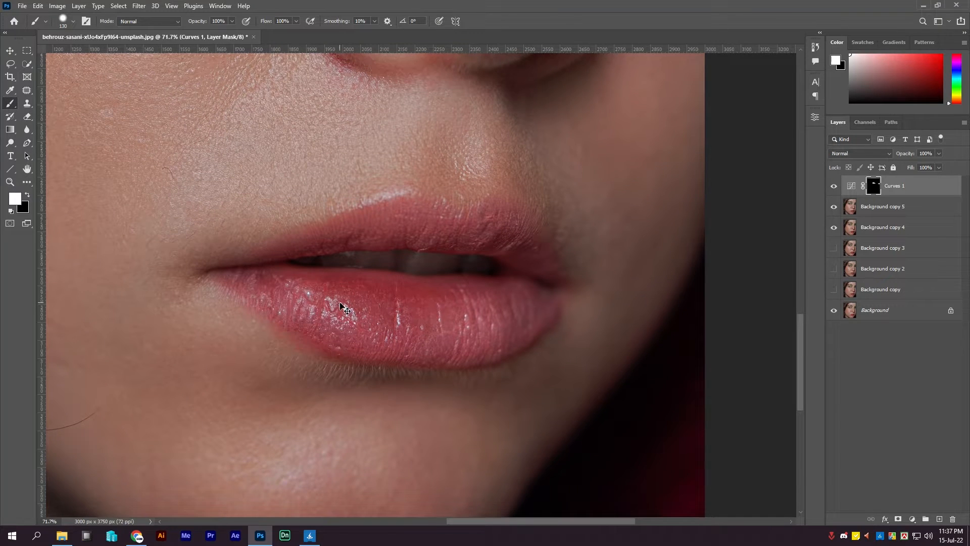
{"action": "right_click", "coordinate": [369, 292]}
{"action": "left_click", "coordinate": [426, 340]}
{"action": "mouse_move", "coordinate": [289, 307]}
{"action": "left_mouse_down"}
{"action": "mouse_move", "coordinate": [335, 294]}
{"action": "mouse_move", "coordinate": [260, 276]}
{"action": "mouse_move", "coordinate": [335, 299]}
{"action": "left_mouse_up"}
{"action": "key", "text": "ctrl+z"}
{"action": "key", "text": "ctrl+z"}
Paint the lips into the Curves 1 mask in white at 55% flow, using a 130 px brush below and 90 px above.
{"action": "mouse_move", "coordinate": [268, 24]}
{"action": "left_mouse_down"}
{"action": "mouse_move", "coordinate": [250, 24]}
{"action": "mouse_move", "coordinate": [263, 23]}
{"action": "left_mouse_up"}
{"action": "mouse_move", "coordinate": [264, 275]}
{"action": "left_mouse_down"}
{"action": "mouse_move", "coordinate": [359, 302]}
{"action": "mouse_move", "coordinate": [260, 283]}
{"action": "mouse_move", "coordinate": [389, 307]}
{"action": "mouse_move", "coordinate": [530, 297]}
{"action": "mouse_move", "coordinate": [445, 308]}
{"action": "mouse_move", "coordinate": [524, 294]}
{"action": "mouse_move", "coordinate": [452, 296]}
{"action": "mouse_move", "coordinate": [523, 302]}
{"action": "mouse_move", "coordinate": [437, 312]}
{"action": "left_mouse_up"}
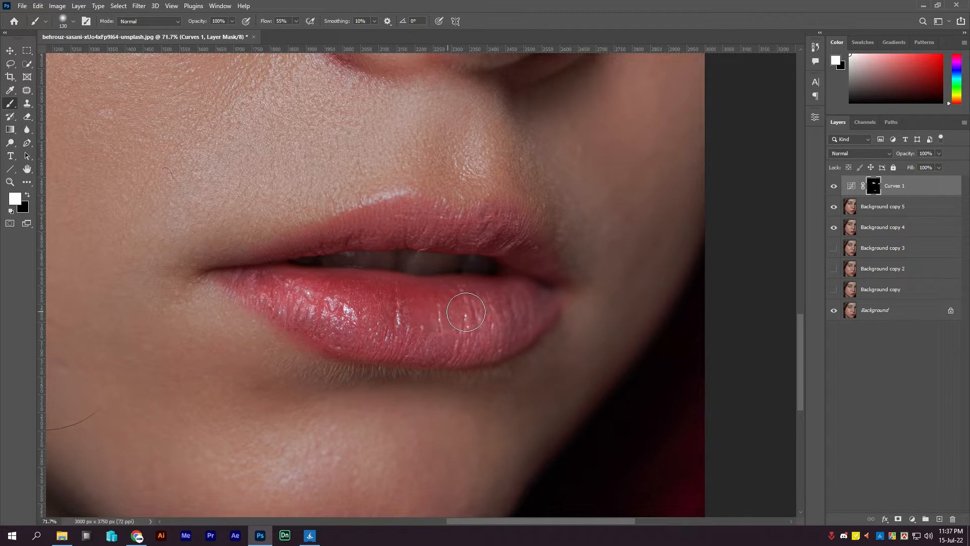
{"action": "key", "text": "bracketleft"}
{"action": "key", "text": "bracketleft"}
{"action": "key", "text": "bracketleft"}
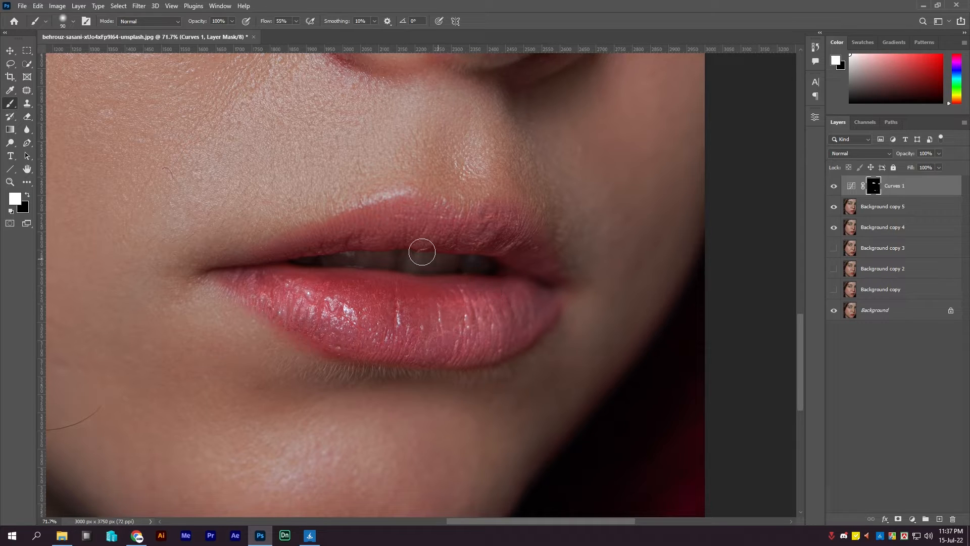
{"action": "mouse_move", "coordinate": [337, 240]}
{"action": "left_mouse_down"}
{"action": "mouse_move", "coordinate": [421, 225]}
{"action": "mouse_move", "coordinate": [312, 244]}
{"action": "mouse_move", "coordinate": [431, 233]}
{"action": "left_mouse_up"}
Toggle the Curves 1 and Background copy 5 layers to compare the portrait with and without the eye and lip adjustments.
{"action": "scroll", "coordinate": [431, 234], "scroll_direction": "down", "scroll_amount": 5}
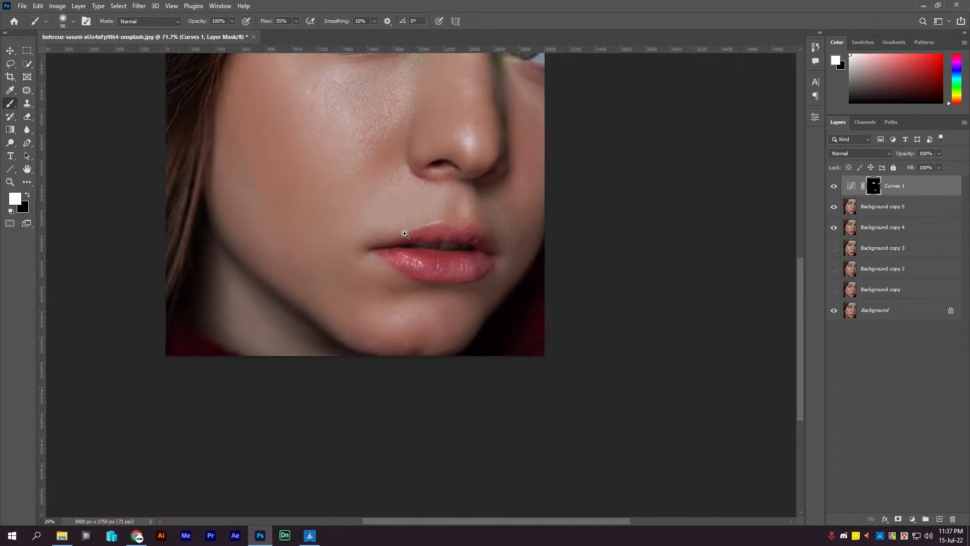
{"action": "left_click", "coordinate": [834, 186]}
{"action": "left_click", "coordinate": [833, 185]}
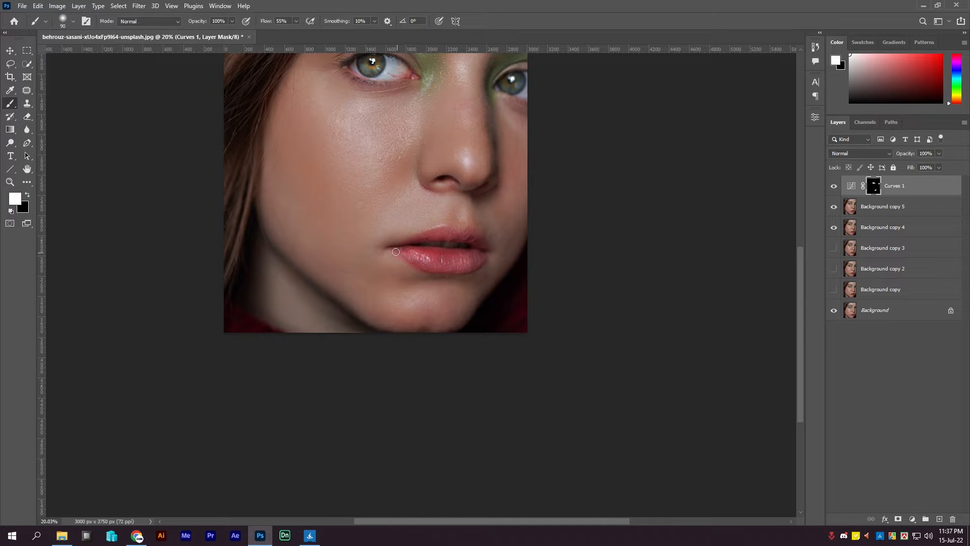
{"action": "left_click_drag", "start_coordinate": [465, 249], "coordinate": [440, 249]}
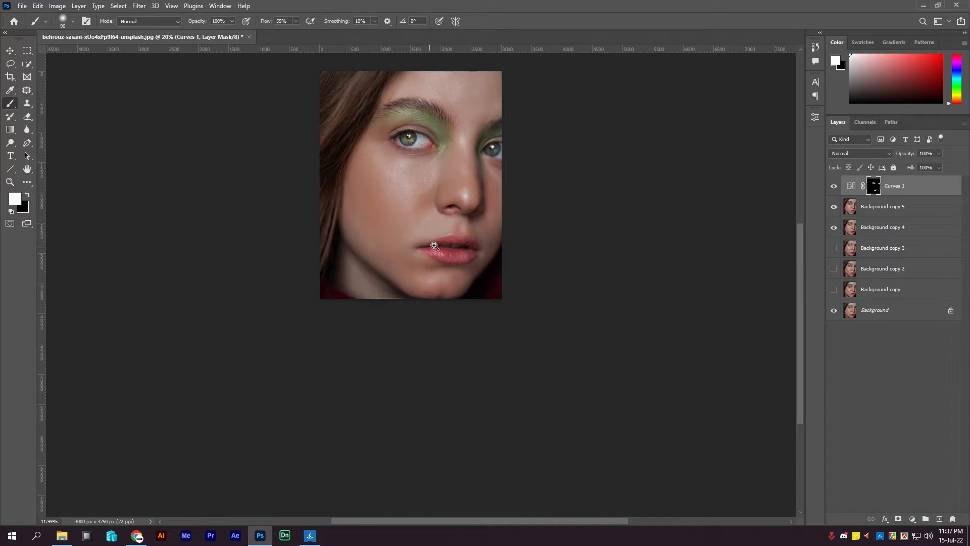
{"action": "scroll", "coordinate": [483, 205], "scroll_direction": "up", "scroll_amount": 2}
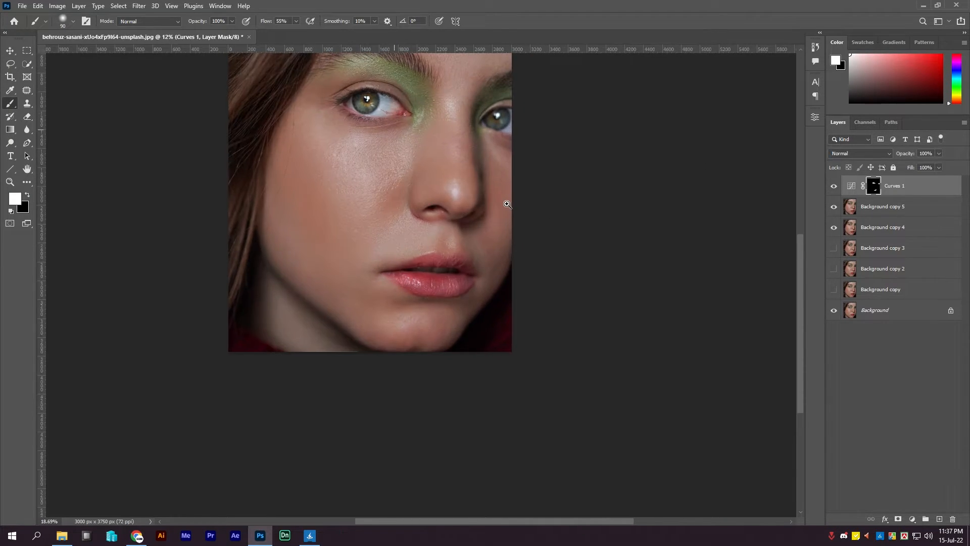
{"action": "left_click_drag", "start_coordinate": [446, 207], "coordinate": [422, 288]}
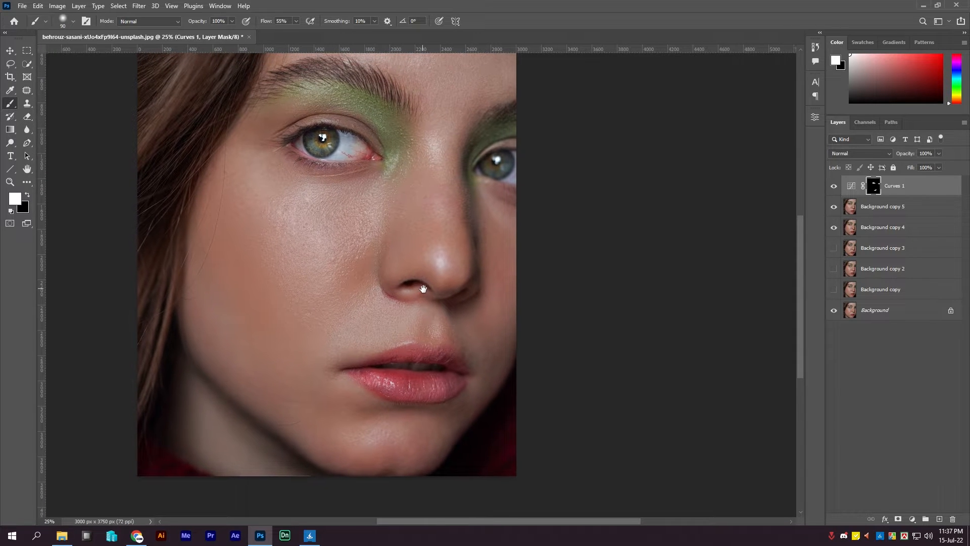
{"action": "left_click_drag", "start_coordinate": [408, 225], "coordinate": [445, 226]}
{"action": "scroll", "coordinate": [386, 184], "scroll_direction": "up", "scroll_amount": 2}
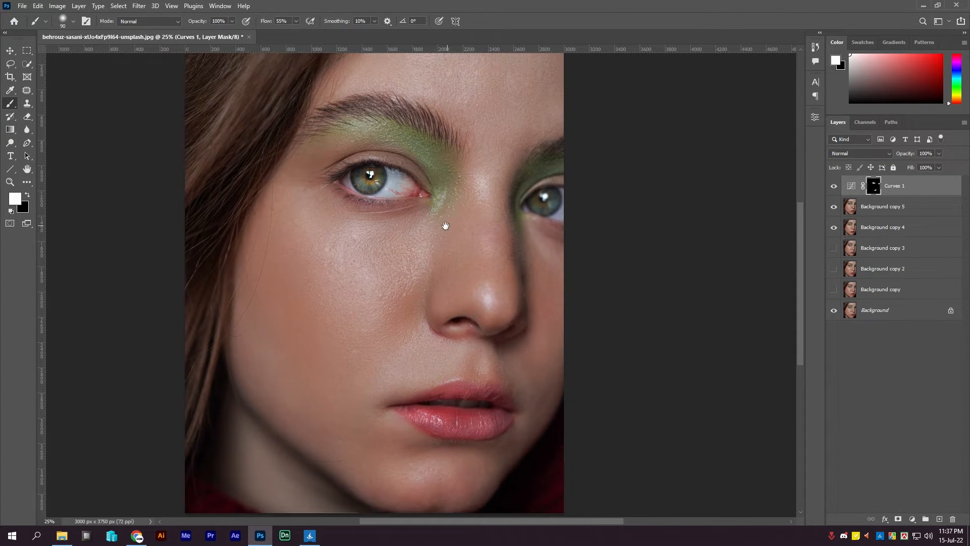
{"action": "left_click", "coordinate": [829, 186]}
{"action": "left_click", "coordinate": [829, 187]}
{"action": "left_click", "coordinate": [834, 207]}
On Background copy 5, patch out the squiggly red vein in the white of the near eye using clean sclera above it.
{"action": "left_click", "coordinate": [885, 209]}
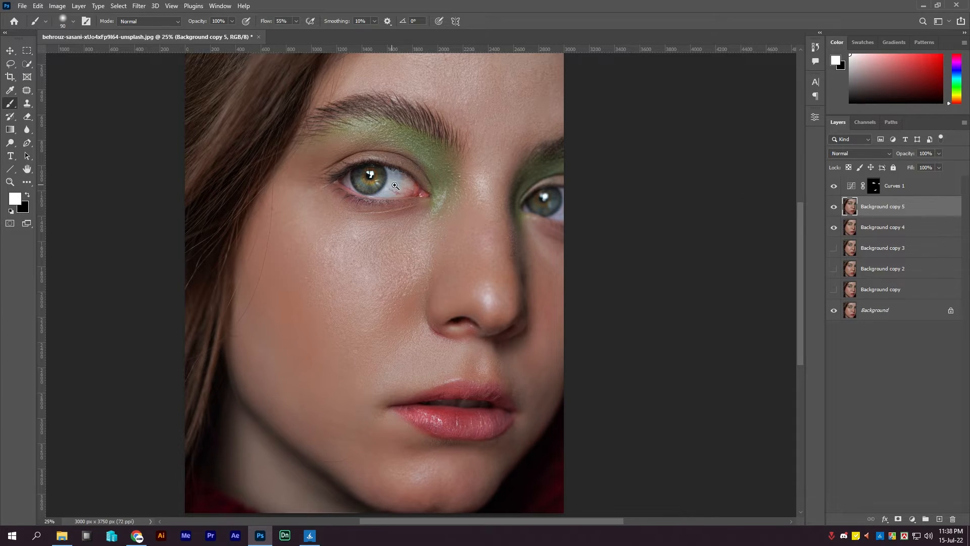
{"action": "left_click_drag", "start_coordinate": [395, 185], "coordinate": [463, 192]}
{"action": "left_click", "coordinate": [419, 206]}
{"action": "left_click", "coordinate": [442, 207]}
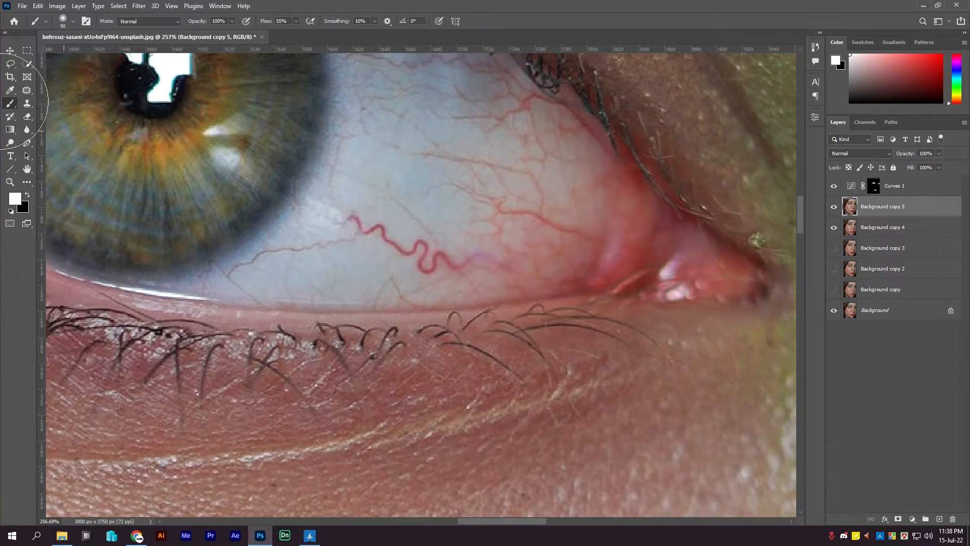
{"action": "left_click", "coordinate": [27, 90]}
{"action": "left_click_drag", "start_coordinate": [350, 212], "coordinate": [363, 239]}
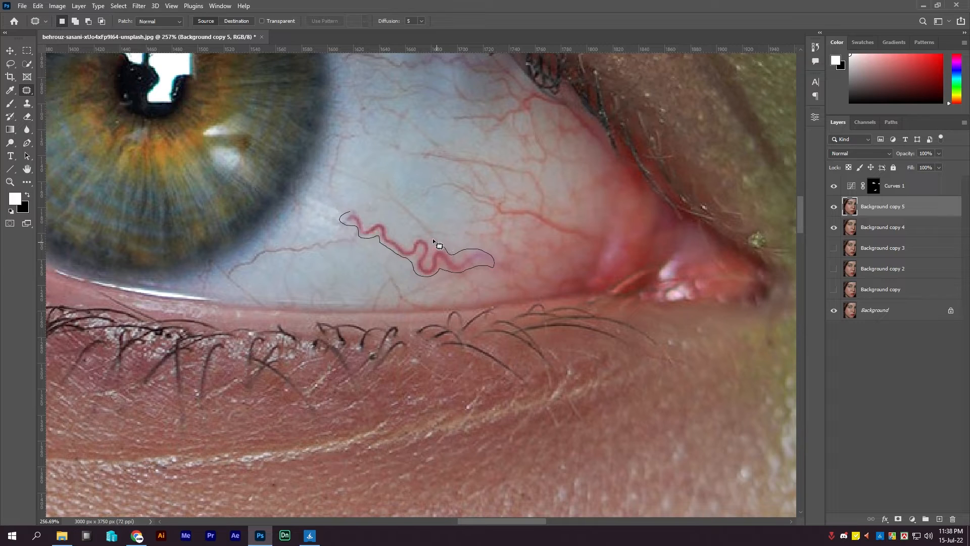
{"action": "left_click_drag", "start_coordinate": [374, 213], "coordinate": [384, 200]}
{"action": "key", "text": "ctrl+d"}
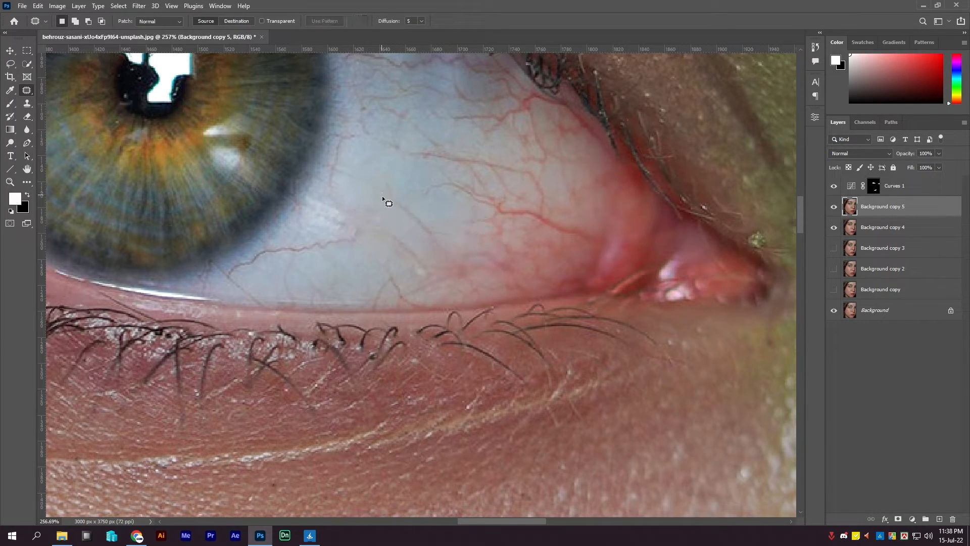
Blend the remaining red veins in the white of the near eye with a 26 px Mixer Brush.
{"action": "right_click", "coordinate": [10, 103]}
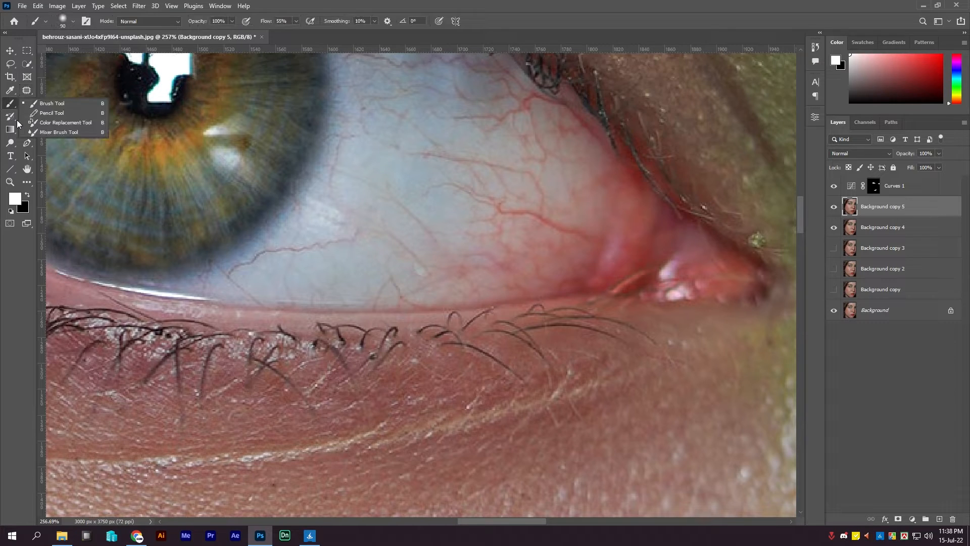
{"action": "left_click", "coordinate": [45, 137]}
{"action": "right_click", "coordinate": [450, 211]}
{"action": "left_click_drag", "start_coordinate": [511, 236], "coordinate": [507, 235]}
{"action": "left_click", "coordinate": [461, 2]}
{"action": "mouse_move", "coordinate": [432, 261]}
{"action": "left_mouse_down"}
{"action": "mouse_move", "coordinate": [424, 279]}
{"action": "mouse_move", "coordinate": [391, 253]}
{"action": "mouse_move", "coordinate": [419, 280]}
{"action": "mouse_move", "coordinate": [440, 268]}
{"action": "mouse_move", "coordinate": [362, 244]}
{"action": "mouse_move", "coordinate": [349, 220]}
{"action": "mouse_move", "coordinate": [369, 237]}
{"action": "mouse_move", "coordinate": [360, 231]}
{"action": "mouse_move", "coordinate": [384, 233]}
{"action": "left_mouse_up"}
{"action": "left_click_drag", "start_coordinate": [457, 235], "coordinate": [353, 221]}
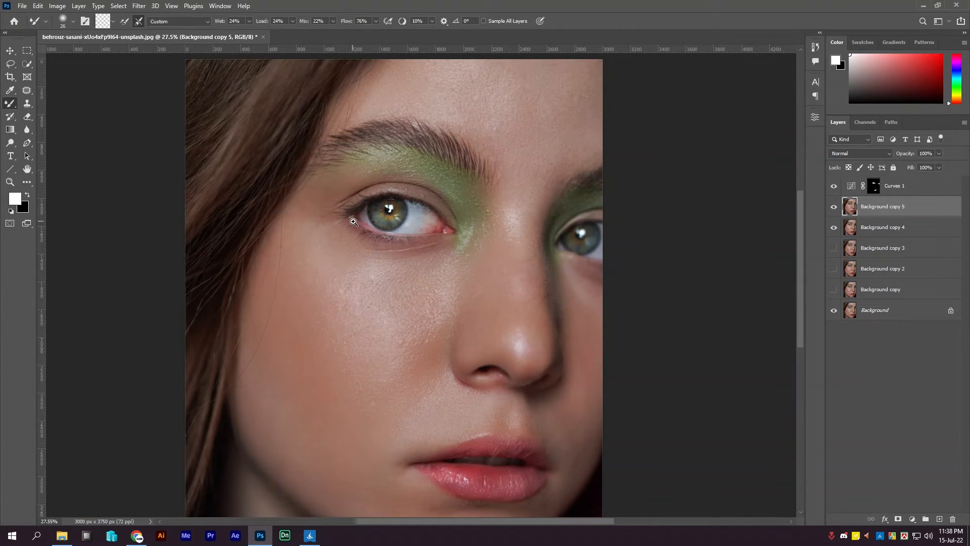
Add a Selective Color adjustment layer directly above the Curves 1 layer.
{"action": "left_click", "coordinate": [437, 187], "text": "alt"}
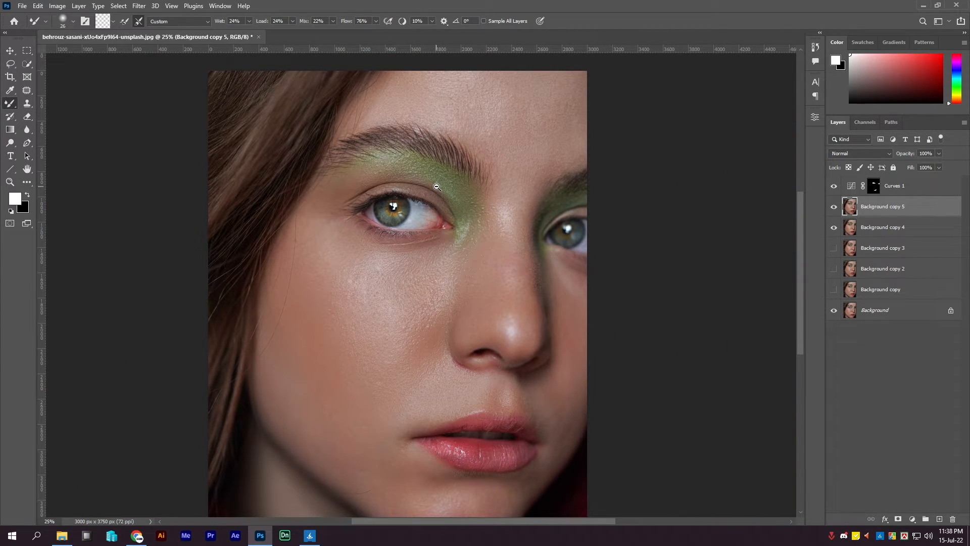
{"action": "left_click", "coordinate": [437, 187], "text": "alt"}
{"action": "left_click", "coordinate": [437, 187]}
{"action": "scroll", "coordinate": [579, 251], "scroll_direction": "down", "scroll_amount": 1}
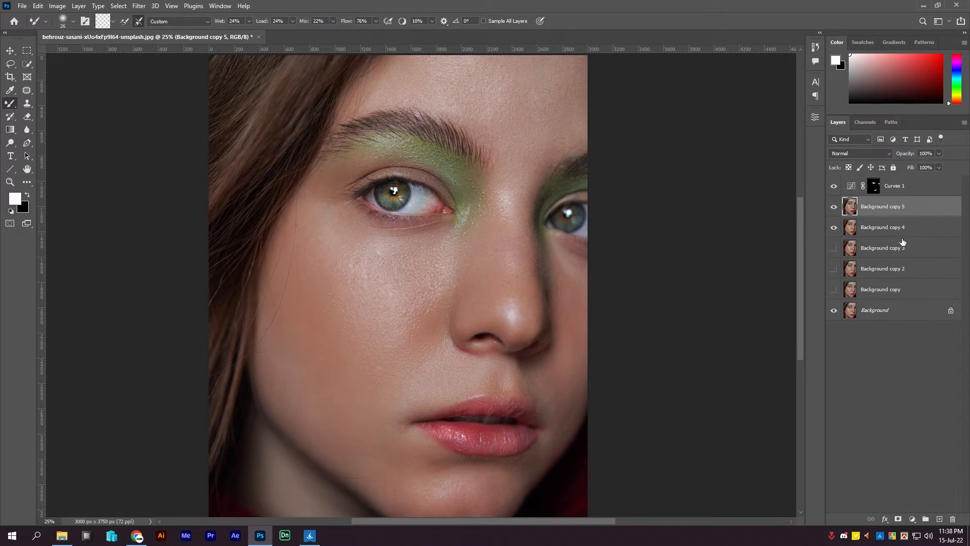
{"action": "left_click", "coordinate": [912, 519]}
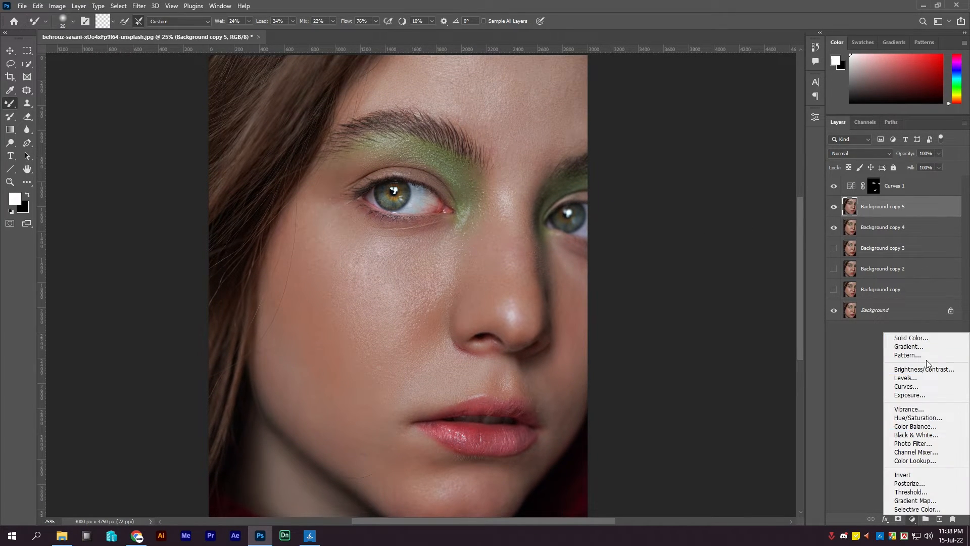
{"action": "left_click", "coordinate": [921, 193]}
{"action": "left_click", "coordinate": [921, 194]}
{"action": "left_click", "coordinate": [912, 519]}
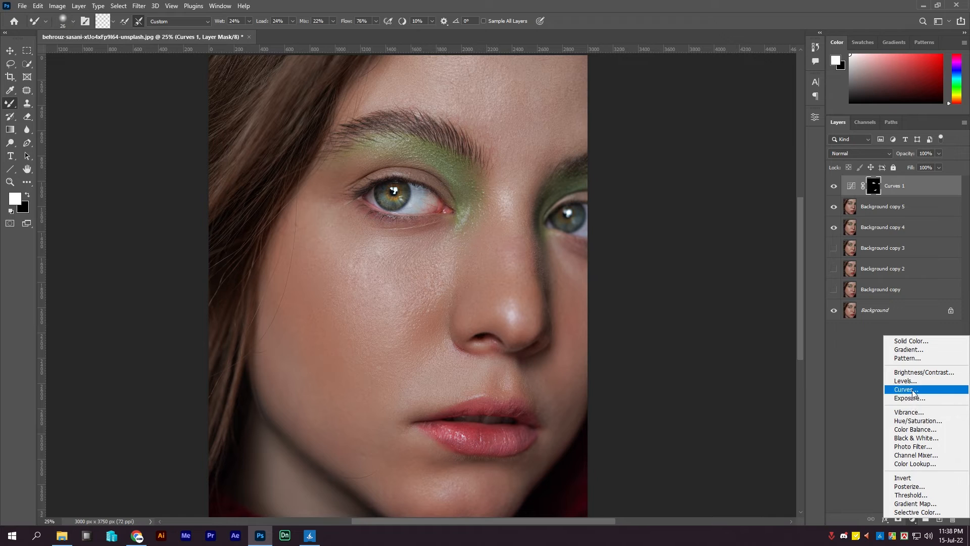
{"action": "left_click", "coordinate": [916, 512]}
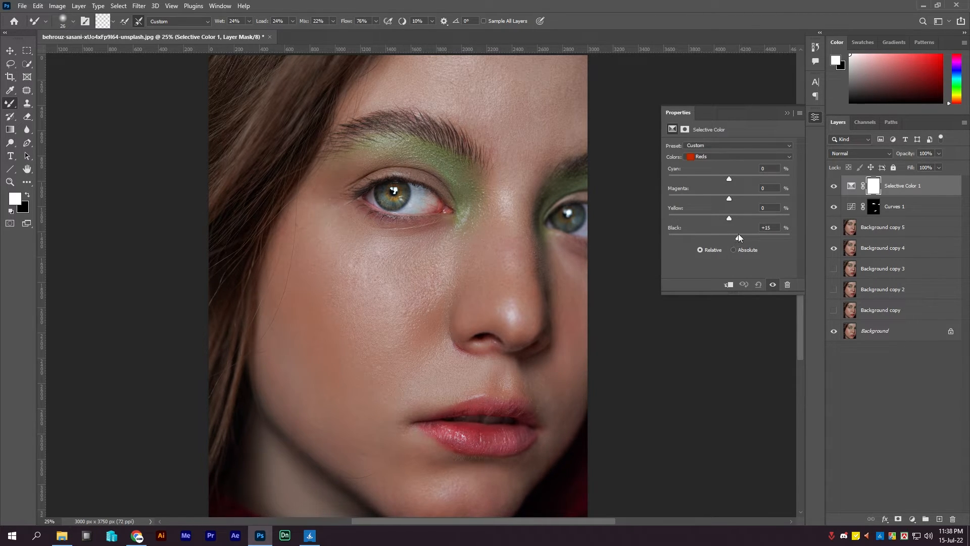
For the Reds in the Selective Color adjustment, set Magenta to +3% and Black to +3%.
{"action": "left_click_drag", "start_coordinate": [738, 234], "coordinate": [749, 235]}
{"action": "scroll", "coordinate": [531, 236], "scroll_direction": "down", "scroll_amount": 1}
{"action": "scroll", "coordinate": [531, 236], "scroll_direction": "up", "scroll_amount": 1}
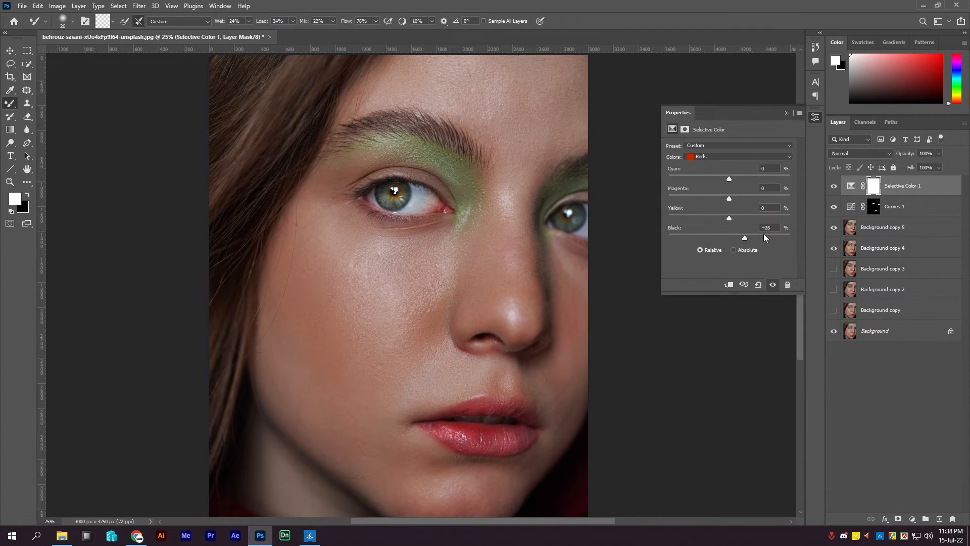
{"action": "mouse_move", "coordinate": [744, 237]}
{"action": "left_mouse_down"}
{"action": "mouse_move", "coordinate": [710, 239]}
{"action": "mouse_move", "coordinate": [728, 239]}
{"action": "left_mouse_up"}
{"action": "left_click_drag", "start_coordinate": [737, 199], "coordinate": [726, 200]}
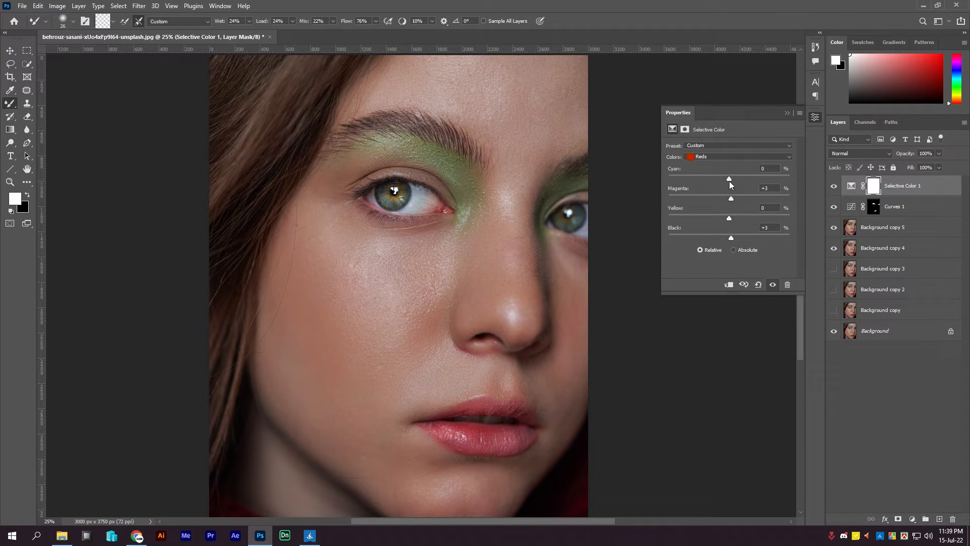
In the Selective Color adjustment, fine-tune Cyan and Yellow for the Reds and Black for the Neutrals.
{"action": "left_click_drag", "start_coordinate": [727, 179], "coordinate": [721, 179]}
{"action": "left_click_drag", "start_coordinate": [729, 217], "coordinate": [730, 217]}
{"action": "left_click", "coordinate": [724, 158]}
{"action": "left_click", "coordinate": [717, 221]}
{"action": "left_click_drag", "start_coordinate": [729, 238], "coordinate": [729, 238]}
Set the Selective Color adjustment's Black to +3% for the Yellows and +2% for the Blacks.
{"action": "left_click", "coordinate": [723, 157]}
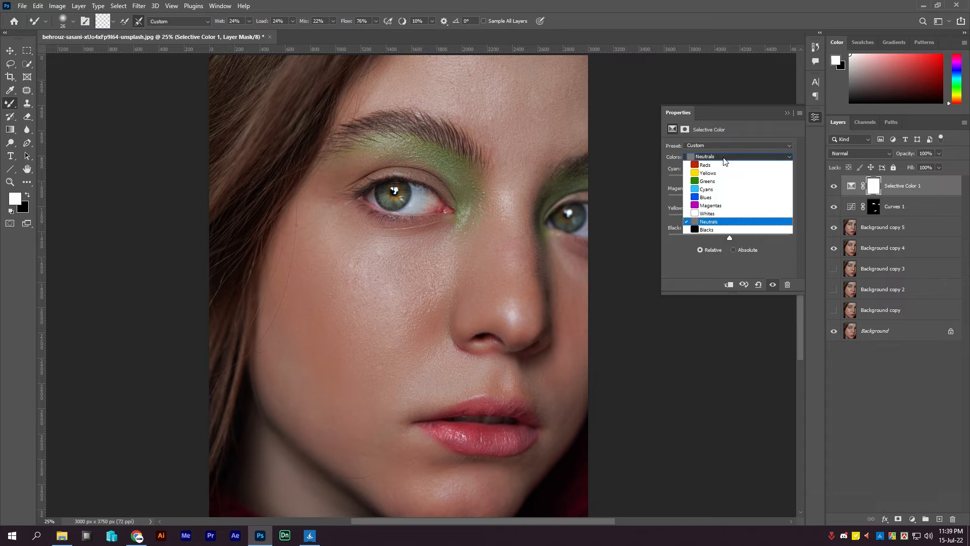
{"action": "left_click", "coordinate": [712, 164]}
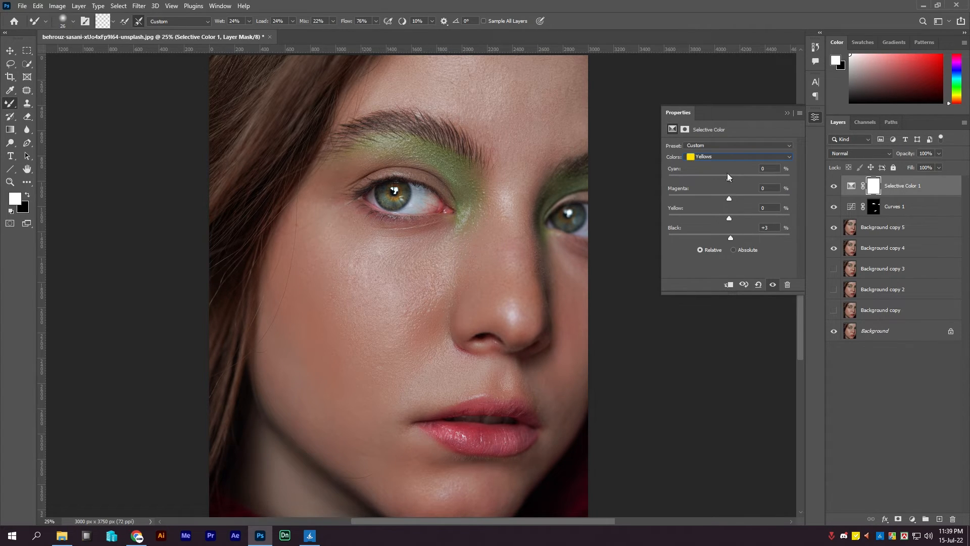
{"action": "left_click", "coordinate": [728, 157]}
{"action": "left_click", "coordinate": [728, 224]}
{"action": "left_click", "coordinate": [734, 237]}
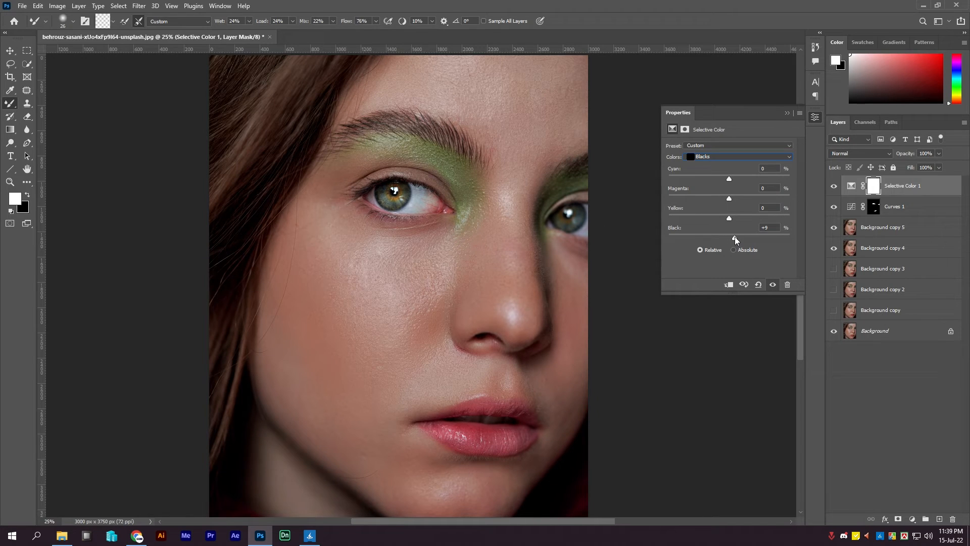
{"action": "left_click_drag", "start_coordinate": [735, 240], "coordinate": [732, 240]}
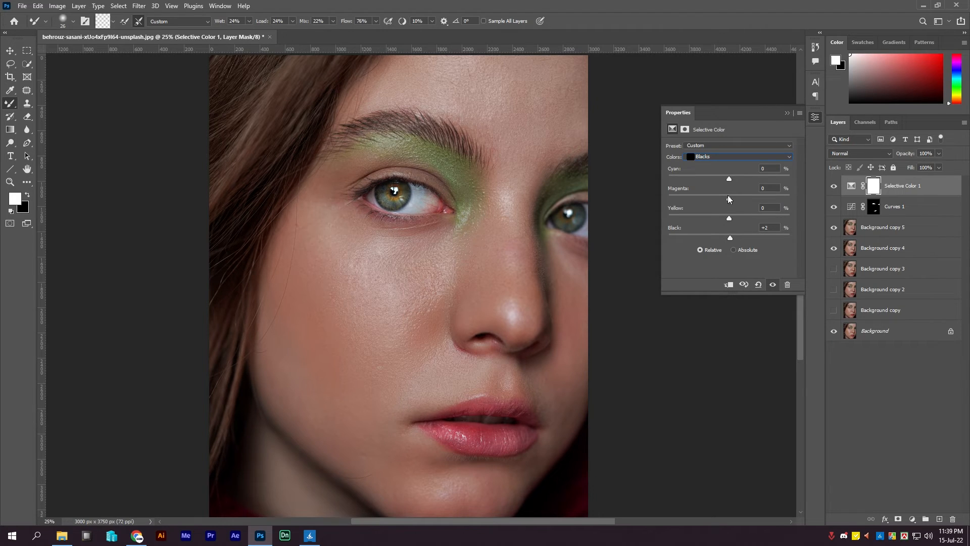
Set Black to -7% for the Whites, comparing the portrait with the Selective Color adjustment off and on.
{"action": "left_click", "coordinate": [729, 158]}
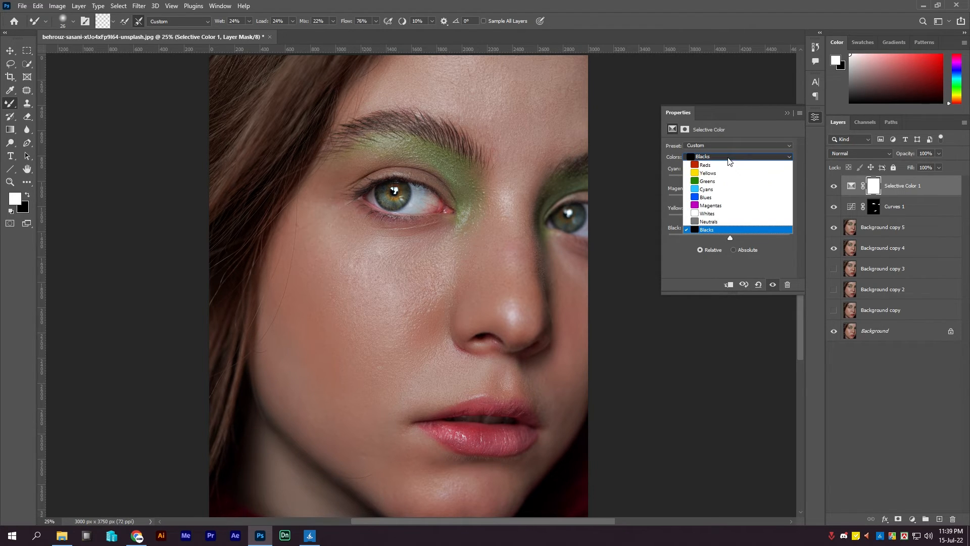
{"action": "left_click", "coordinate": [729, 213]}
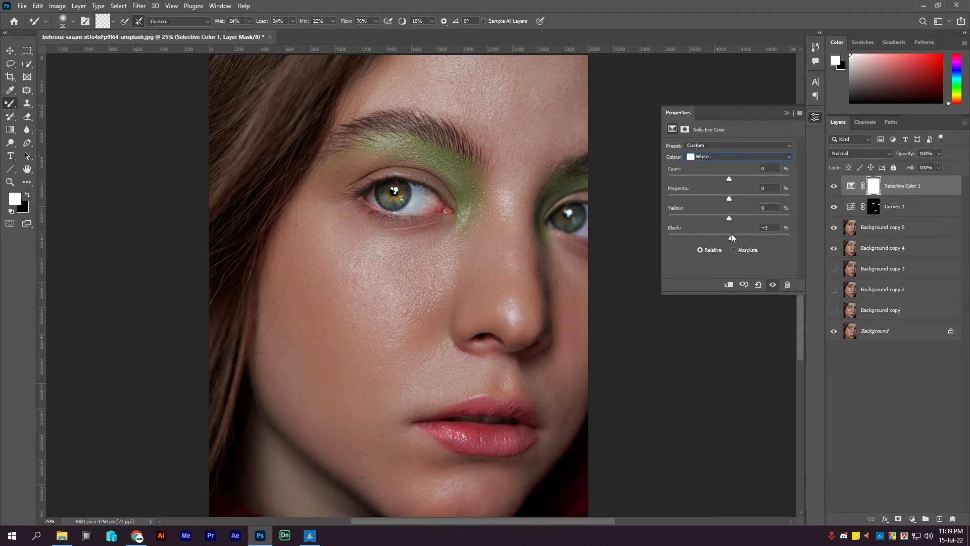
{"action": "mouse_move", "coordinate": [705, 238]}
{"action": "left_mouse_down"}
{"action": "mouse_move", "coordinate": [734, 236]}
{"action": "mouse_move", "coordinate": [723, 235]}
{"action": "left_mouse_up"}
{"action": "scroll", "coordinate": [527, 271], "scroll_direction": "down", "scroll_amount": 1}
{"action": "scroll", "coordinate": [526, 271], "scroll_direction": "up", "scroll_amount": 1}
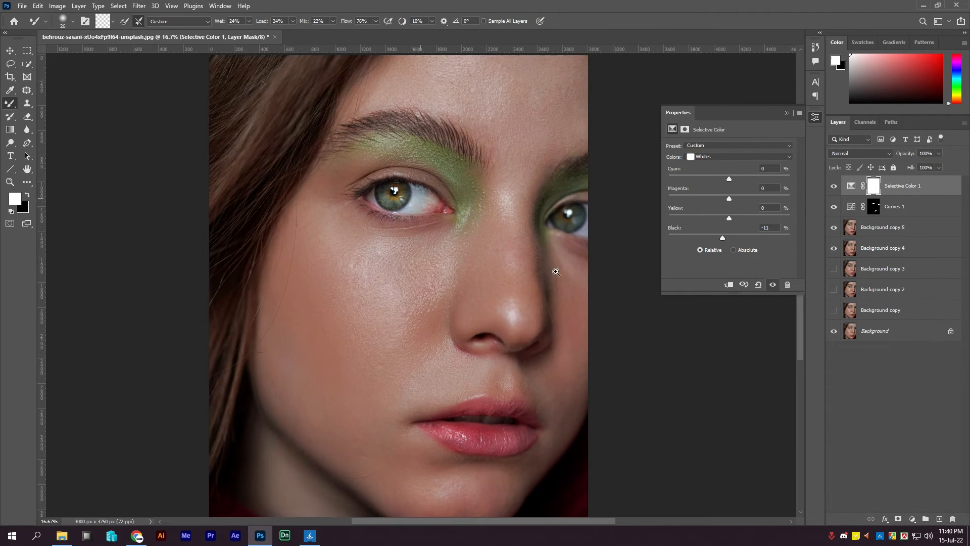
{"action": "left_click", "coordinate": [772, 285]}
{"action": "left_click", "coordinate": [773, 284]}
{"action": "left_click", "coordinate": [773, 284]}
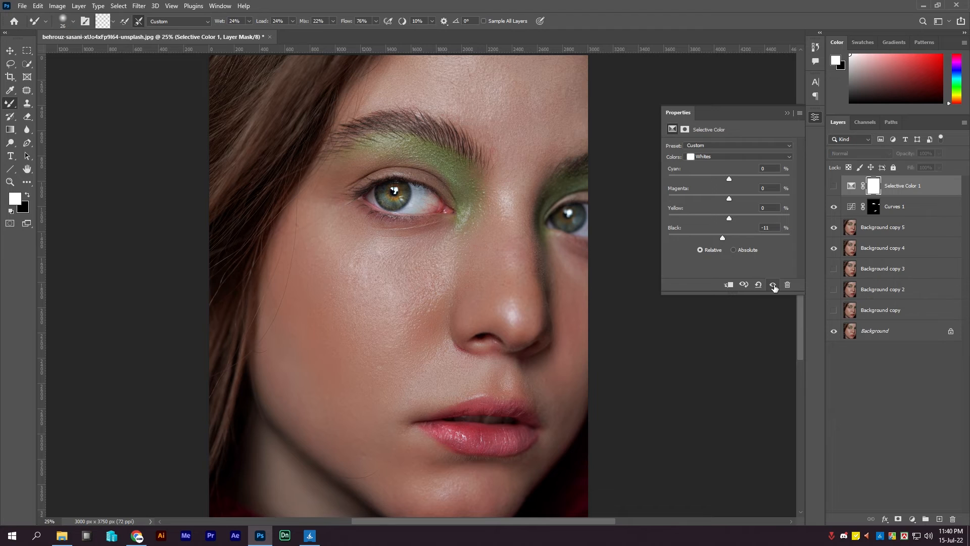
{"action": "left_click", "coordinate": [773, 285]}
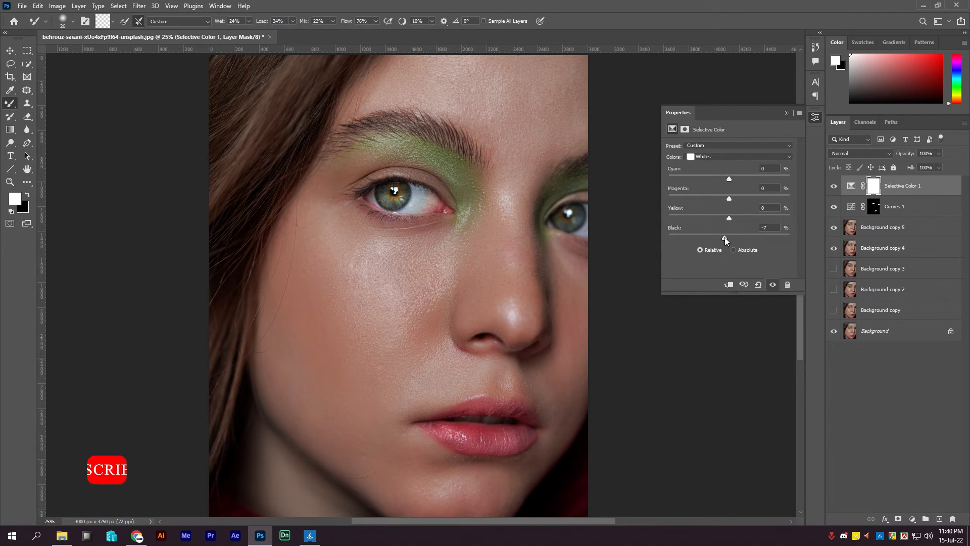
{"action": "left_click", "coordinate": [786, 113]}
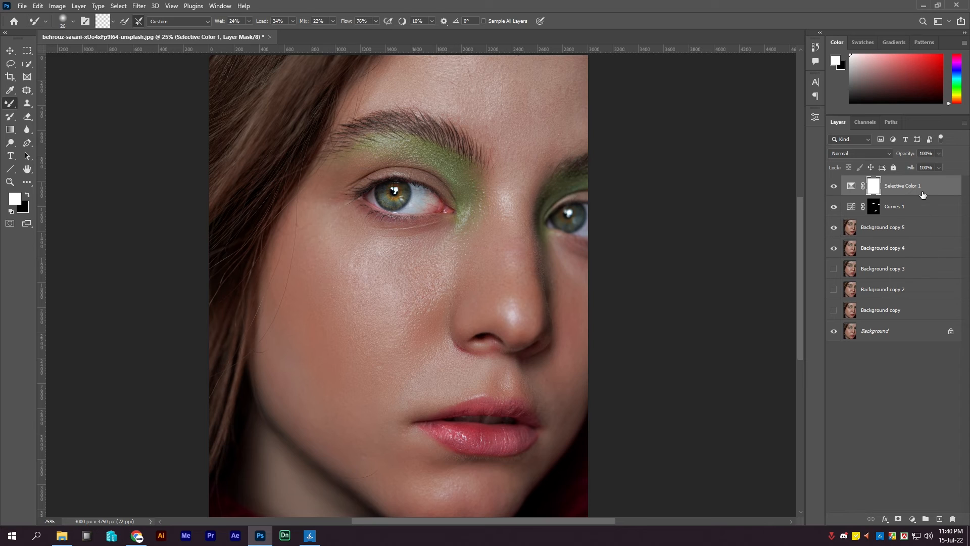
Hide all retouching layers to compare with the original, and show Background copy 5, Curves 1 and Selective Color 1 again.
{"action": "mouse_move", "coordinate": [833, 228]}
{"action": "left_mouse_down"}
{"action": "mouse_move", "coordinate": [833, 246]}
{"action": "mouse_move", "coordinate": [834, 230]}
{"action": "left_mouse_up"}
{"action": "left_click", "coordinate": [833, 248]}
{"action": "left_click", "coordinate": [834, 228]}
{"action": "left_click", "coordinate": [833, 207]}
{"action": "left_click", "coordinate": [833, 187]}
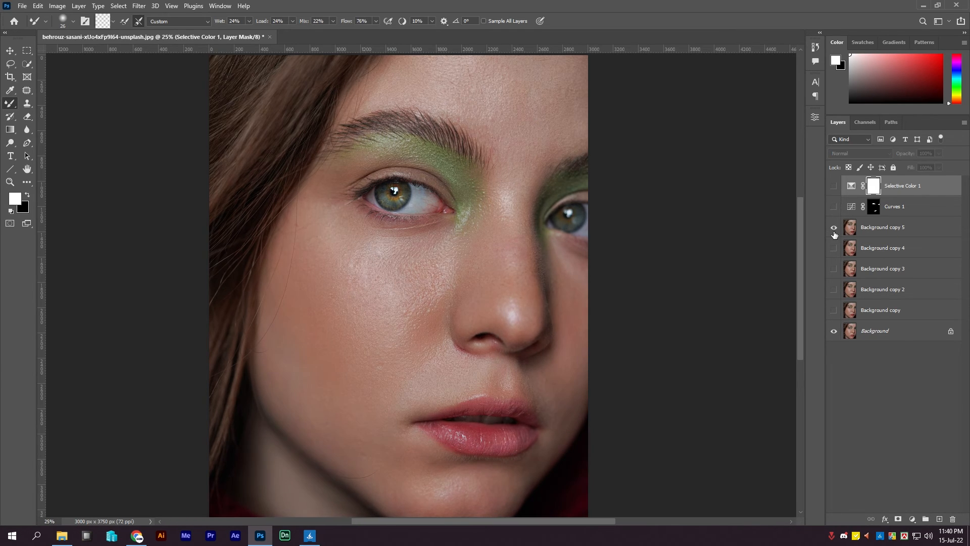
{"action": "left_click", "coordinate": [834, 231]}
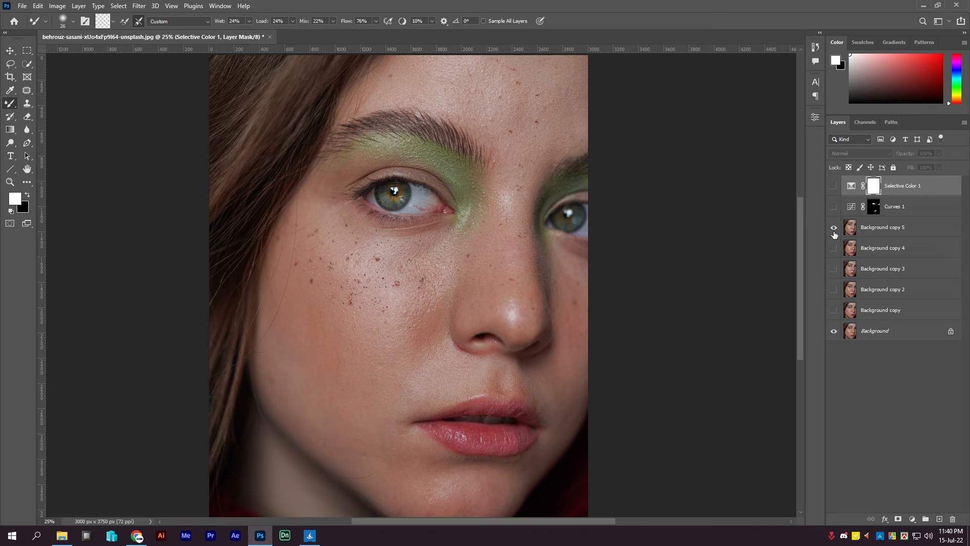
{"action": "left_click", "coordinate": [833, 207]}
{"action": "left_click", "coordinate": [834, 186]}
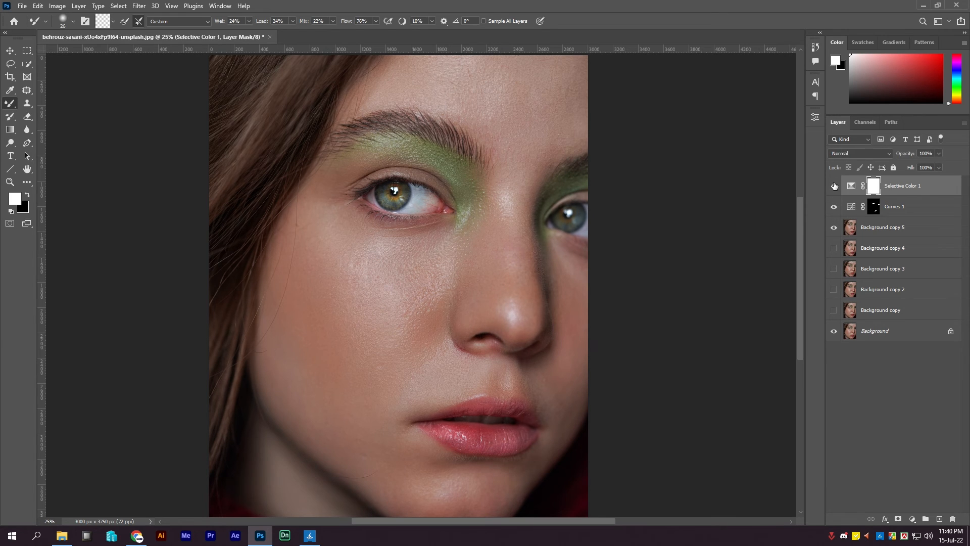